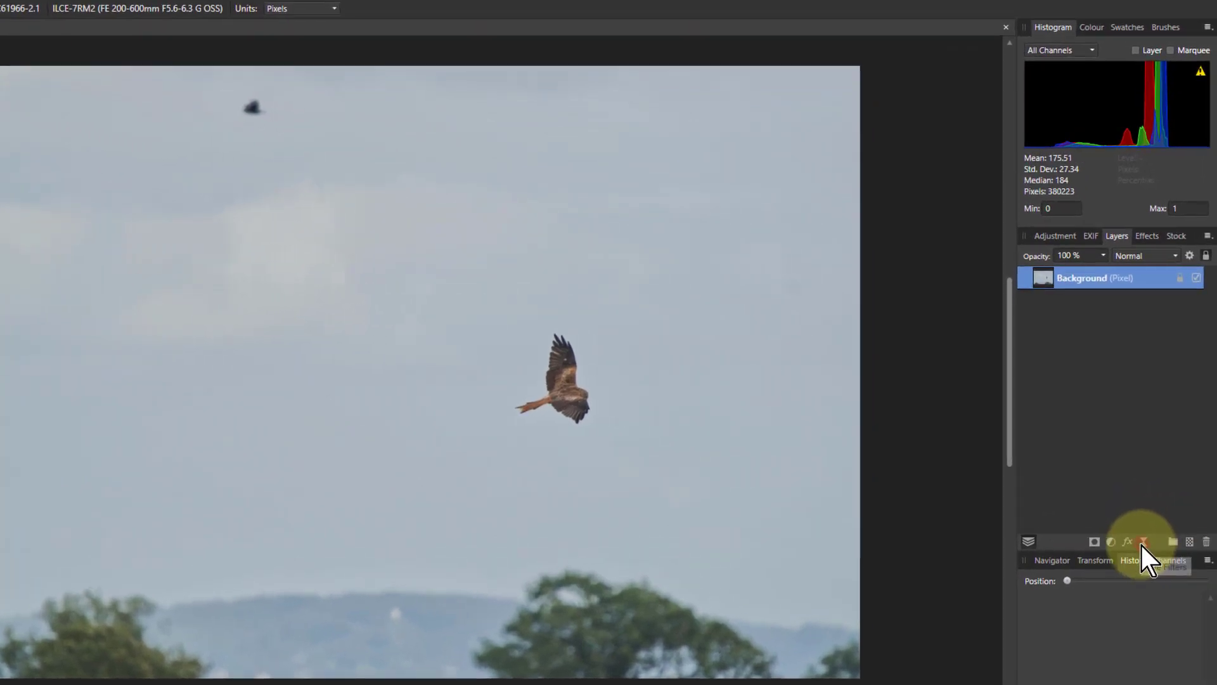
Try a live motion blur of 100 px at 315° with Preserve Alpha on the background layer, then delete it
click(1142, 544)
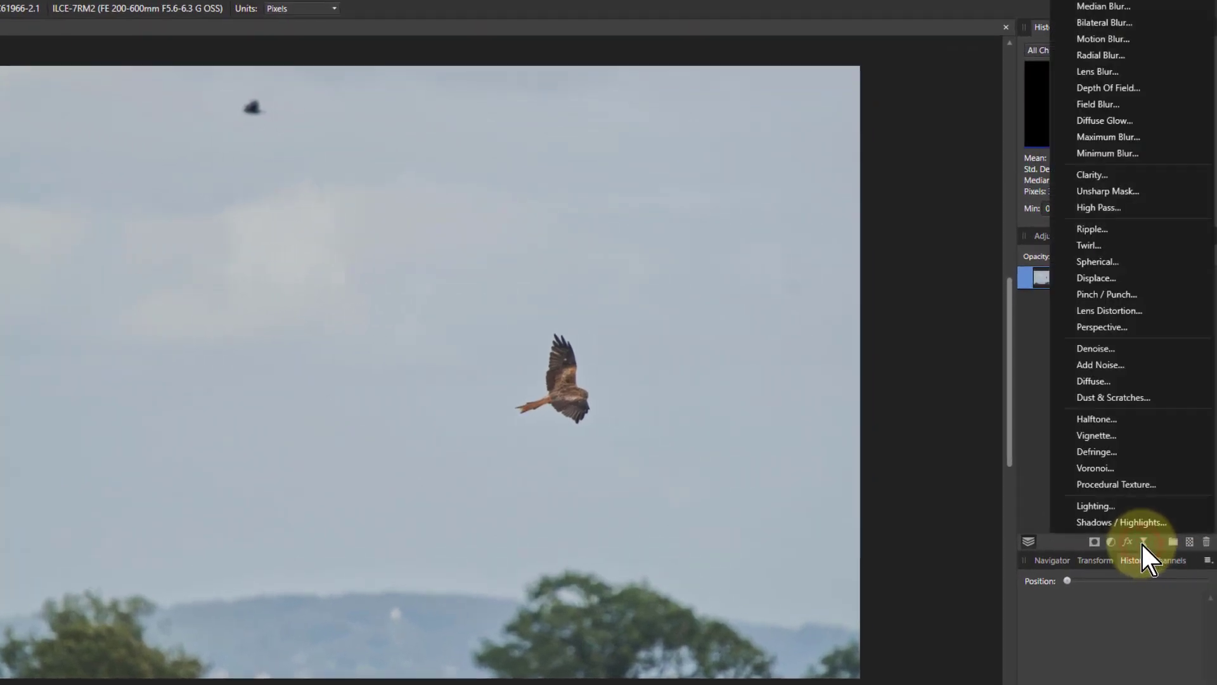
click(1106, 39)
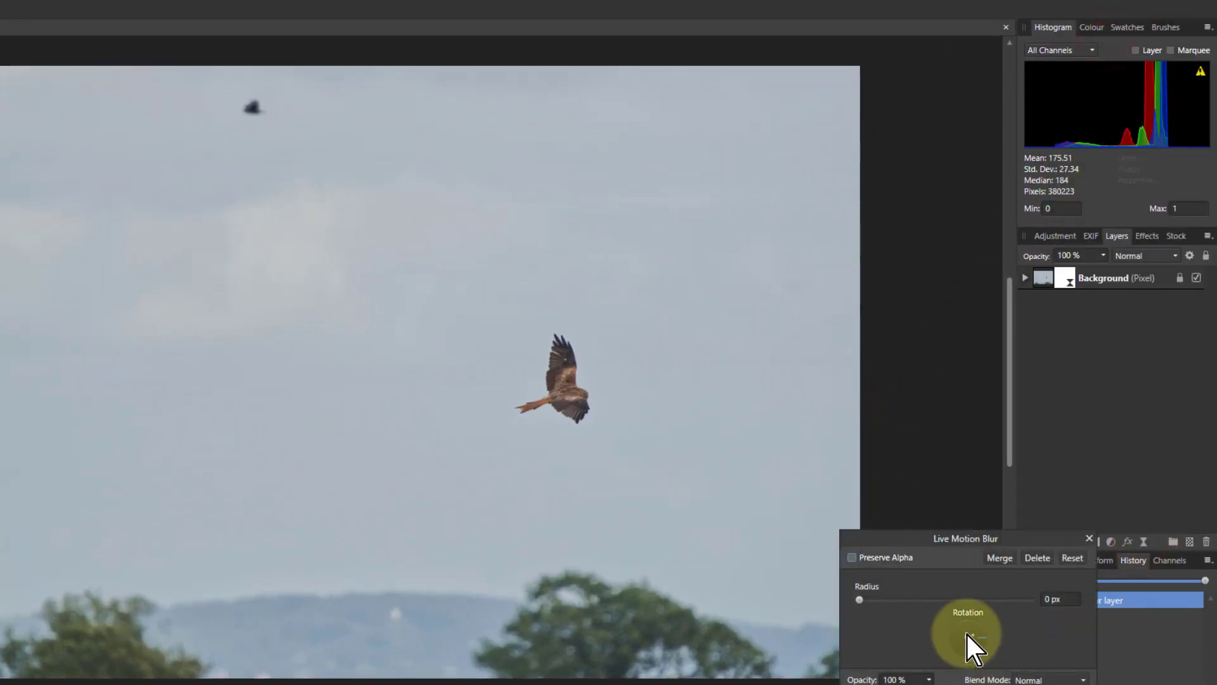
drag(988, 640, 1000, 663)
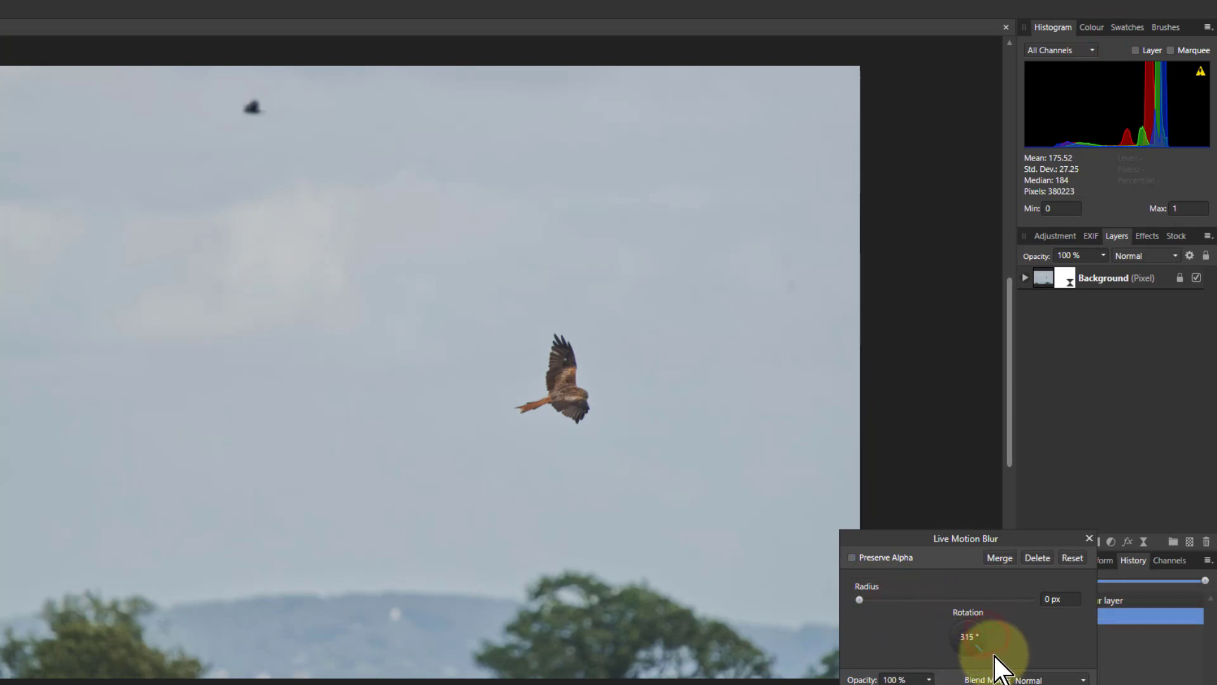
drag(860, 599, 1098, 608)
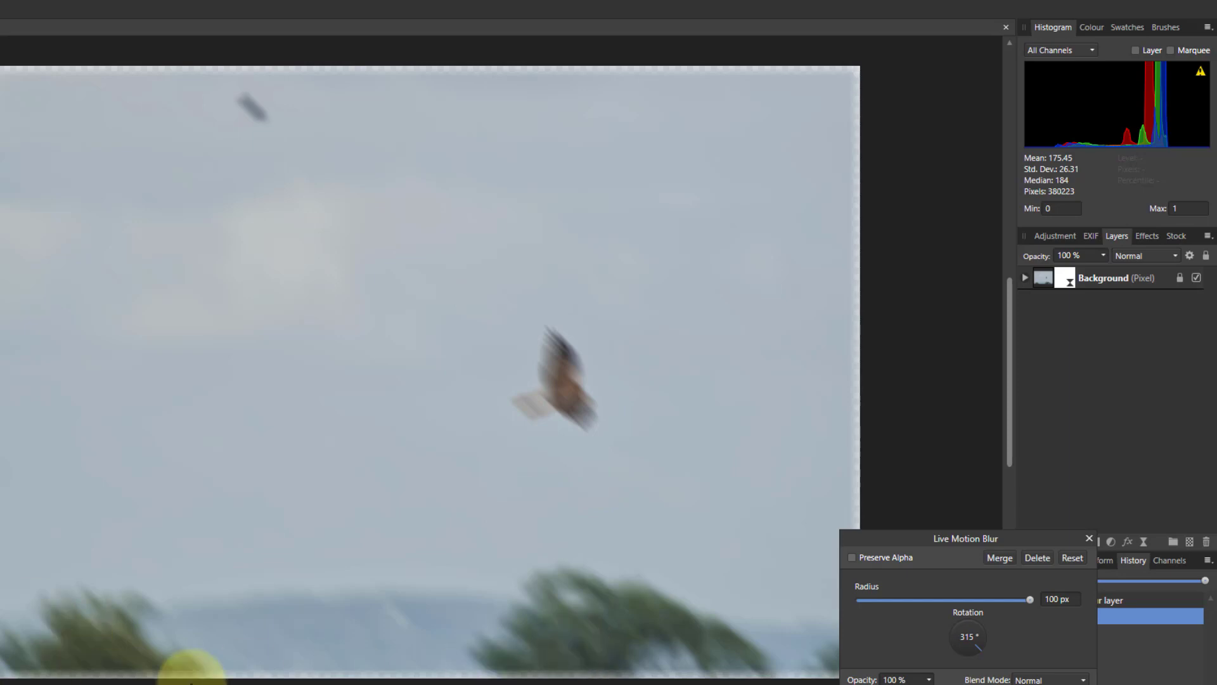
click(852, 557)
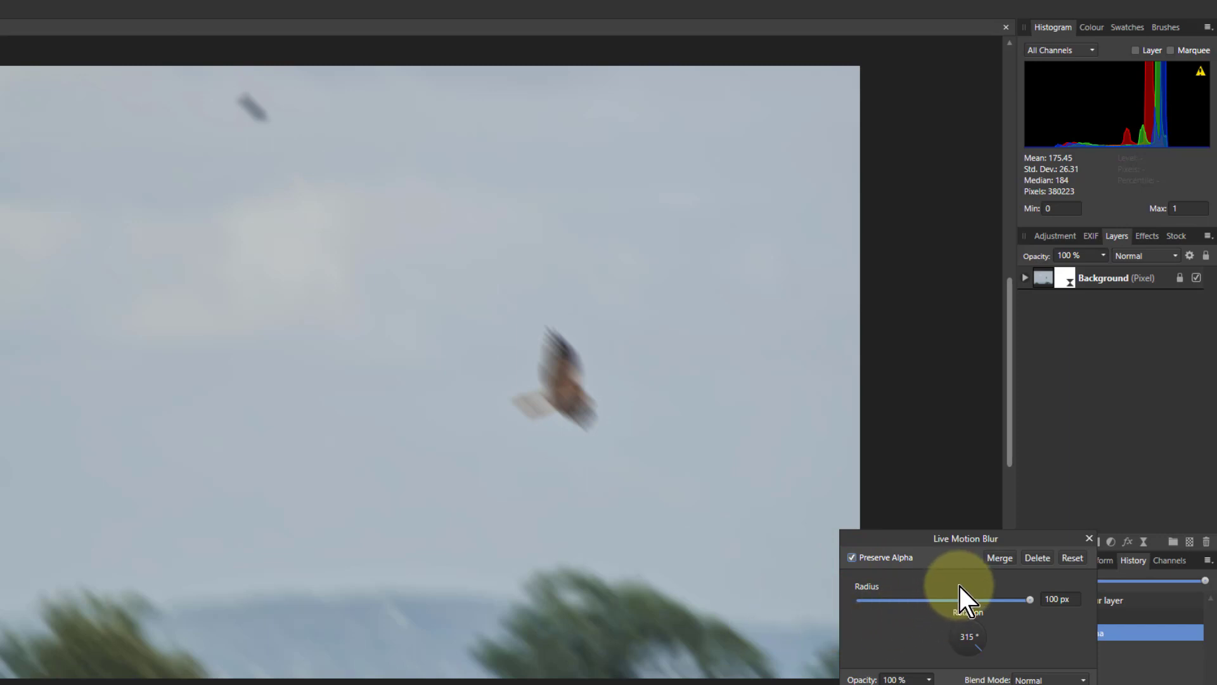
click(1037, 558)
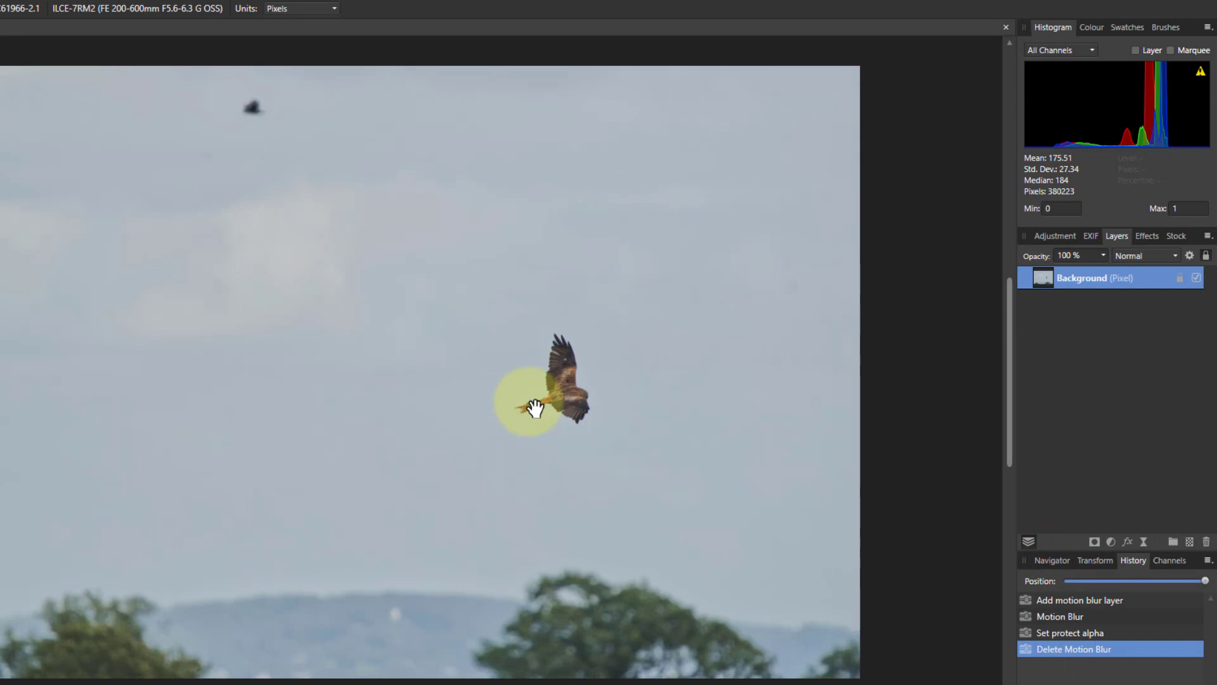
Select the kite with the Selection Brush, painting over its wings, body and tail with an enlarged and then reduced brush
scroll(621, 403, up, 4)
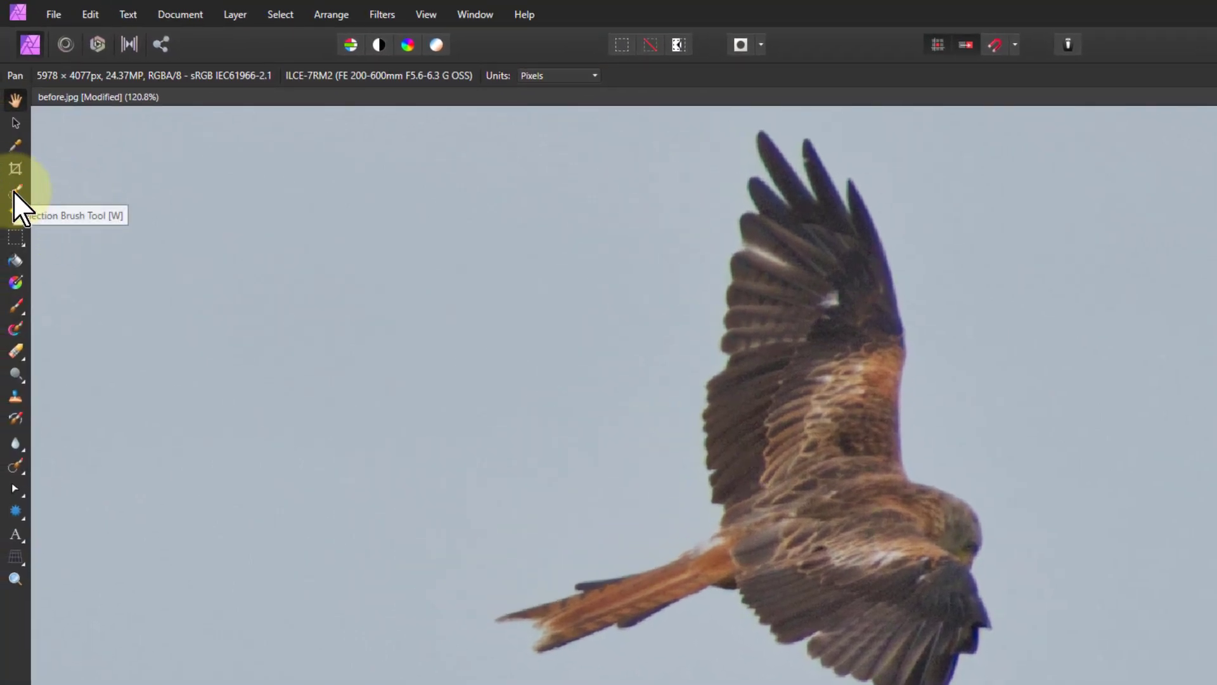
click(13, 192)
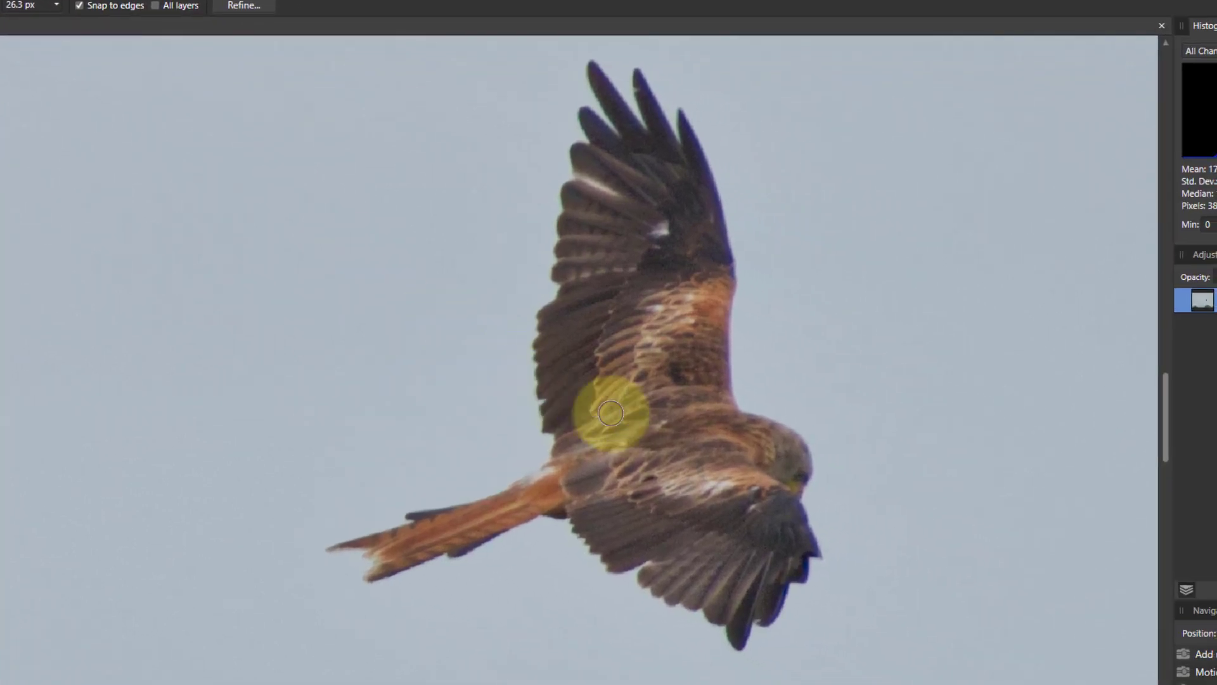
key(bracketright)
key(bracketright)
key(bracketright)
key(bracketright)
key(bracketright)
key(bracketright)
key(bracketright)
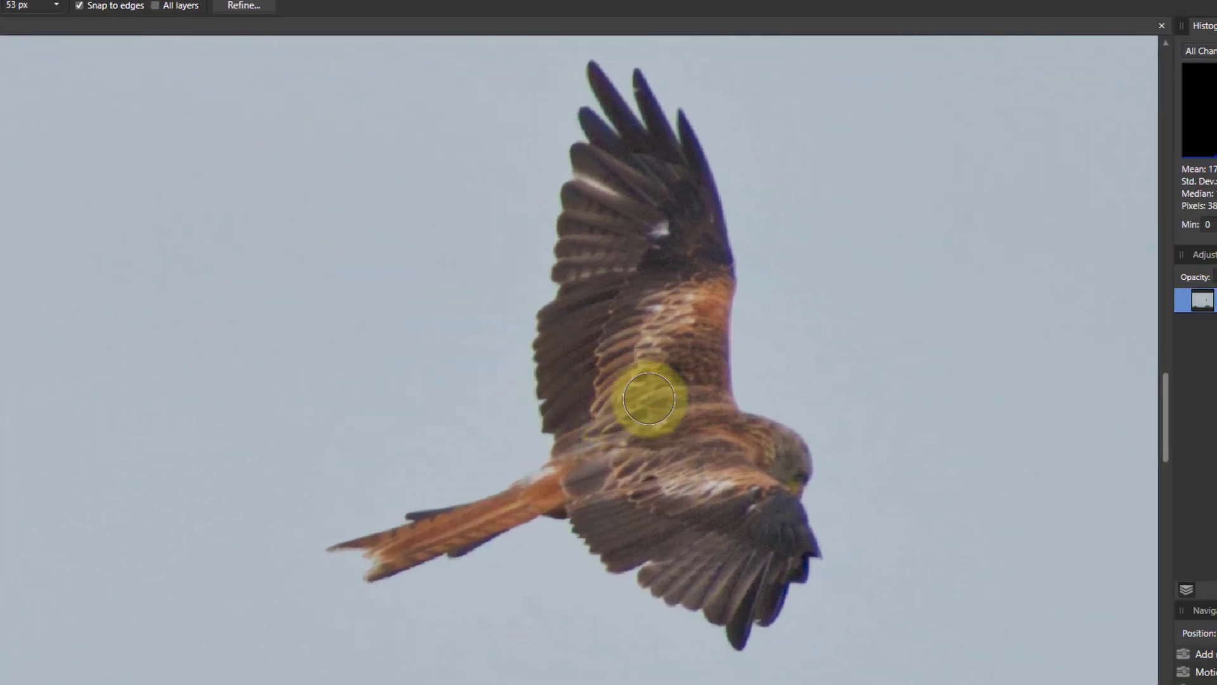
key(bracketright)
mouse_move(635, 207)
mouse_down()
mouse_move(664, 408)
mouse_move(716, 476)
mouse_move(761, 577)
mouse_move(752, 586)
mouse_move(757, 546)
mouse_up()
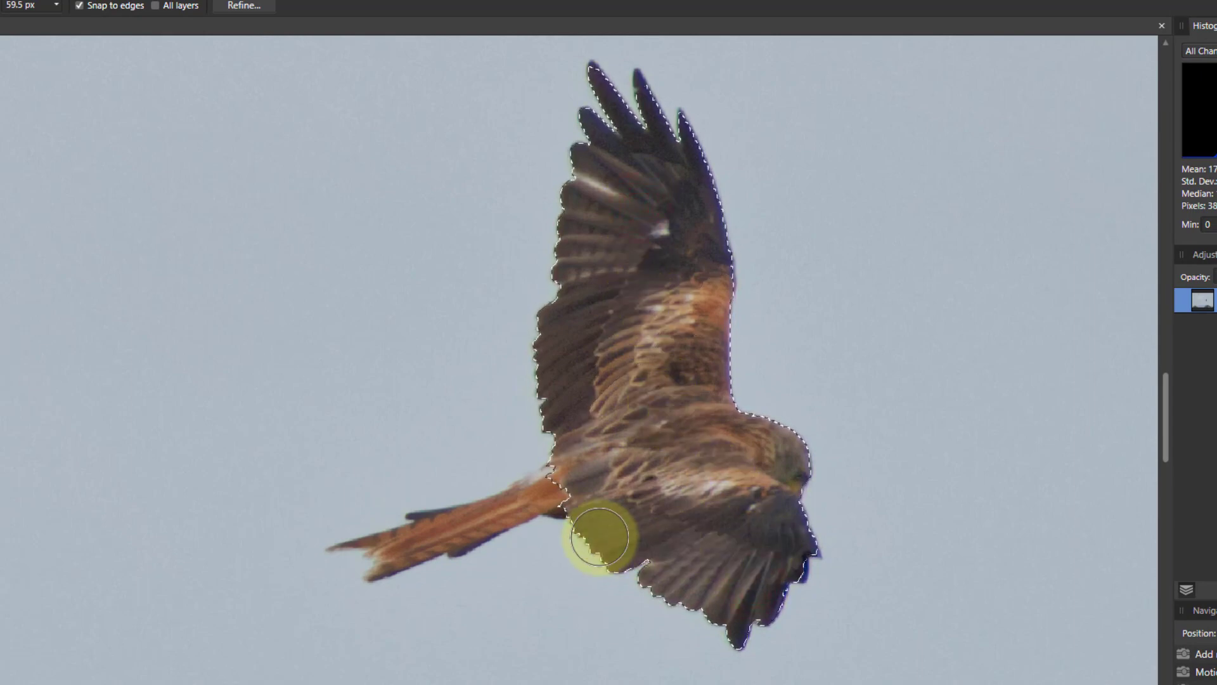
key(bracketleft)
key(bracketleft)
key(bracketleft)
key(bracketleft)
key(bracketleft)
key(bracketleft)
key(bracketleft)
key(bracketleft)
mouse_move(615, 488)
mouse_down()
mouse_move(592, 474)
mouse_move(383, 544)
mouse_move(477, 543)
mouse_move(439, 521)
mouse_move(481, 551)
mouse_move(513, 528)
mouse_move(666, 564)
mouse_move(791, 547)
mouse_move(795, 568)
mouse_move(712, 531)
mouse_move(610, 328)
mouse_move(588, 255)
mouse_up()
Refine the kite selection's edges with the adjustment brush and apply the refinement as a selection
click(241, 7)
mouse_move(538, 293)
mouse_down()
mouse_move(723, 438)
mouse_move(717, 420)
mouse_move(743, 402)
mouse_up()
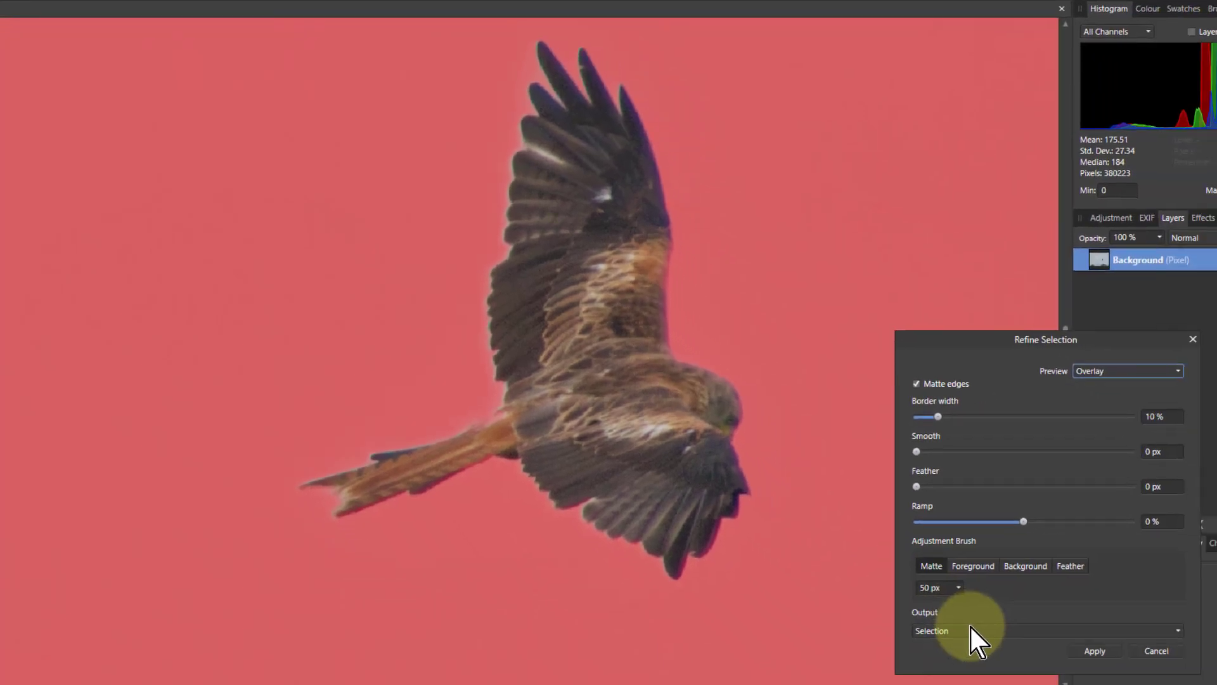
click(1045, 614)
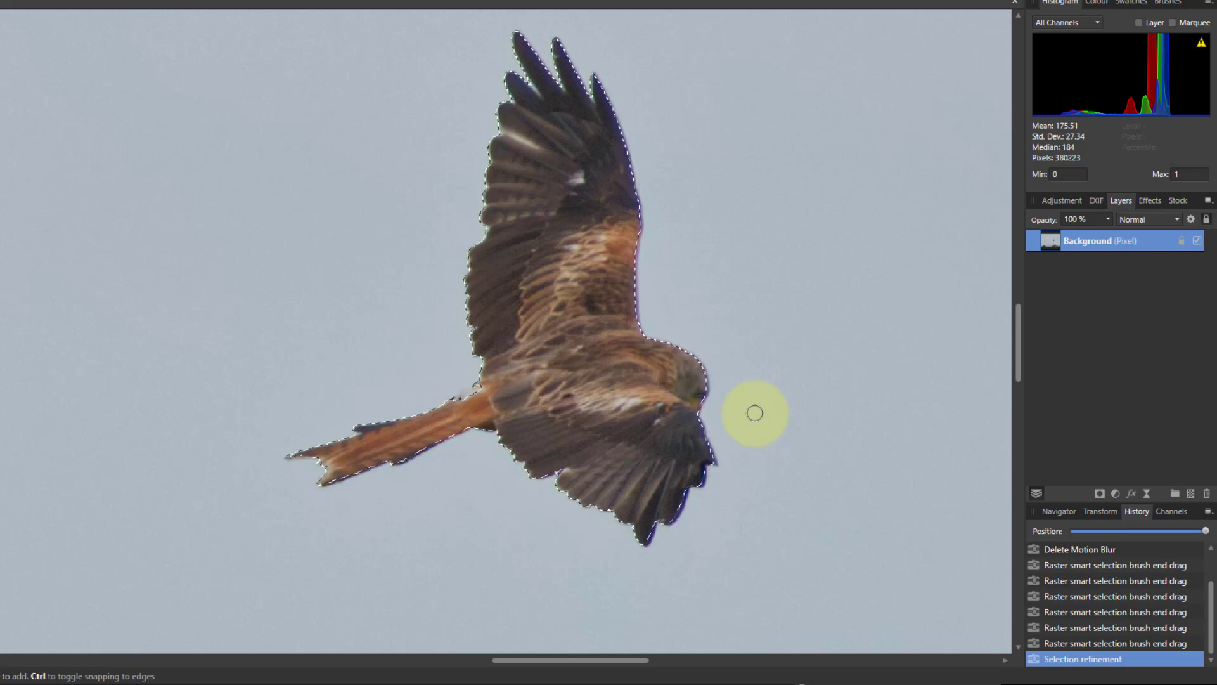
Paste the selected kite twice as new layers, move one copy below the background, and deselect
key(ctrl+v)
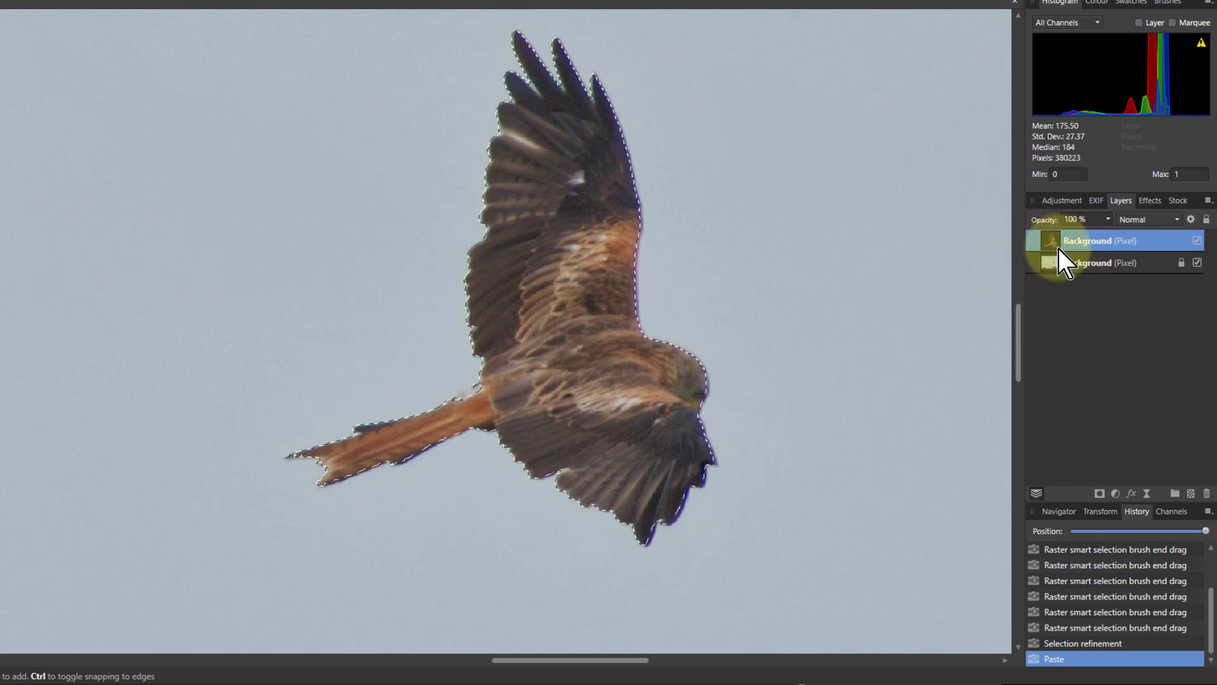
key(ctrl+v)
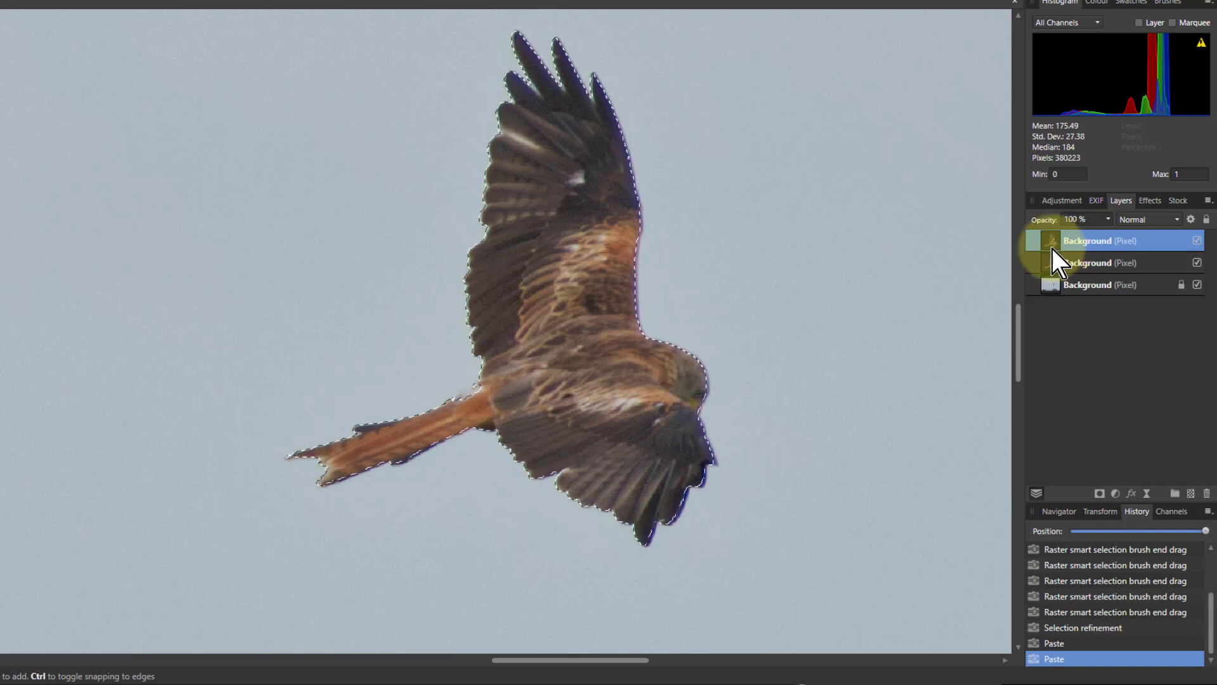
drag(1045, 265, 1062, 416)
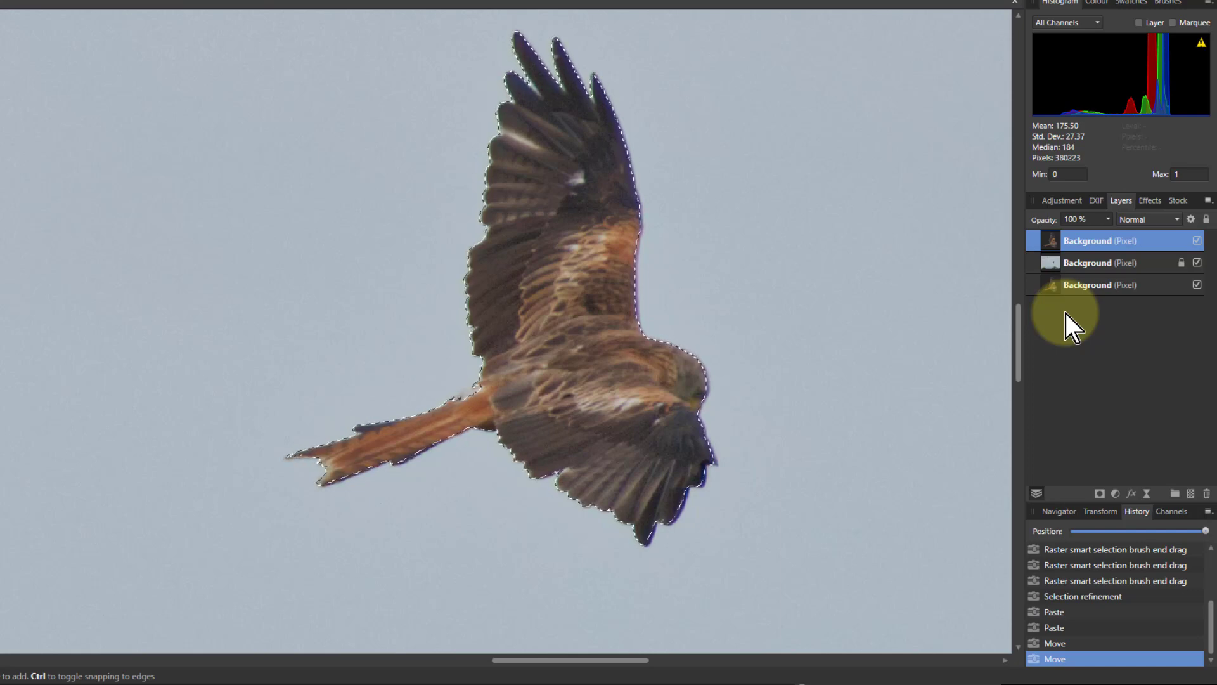
key(ctrl+d)
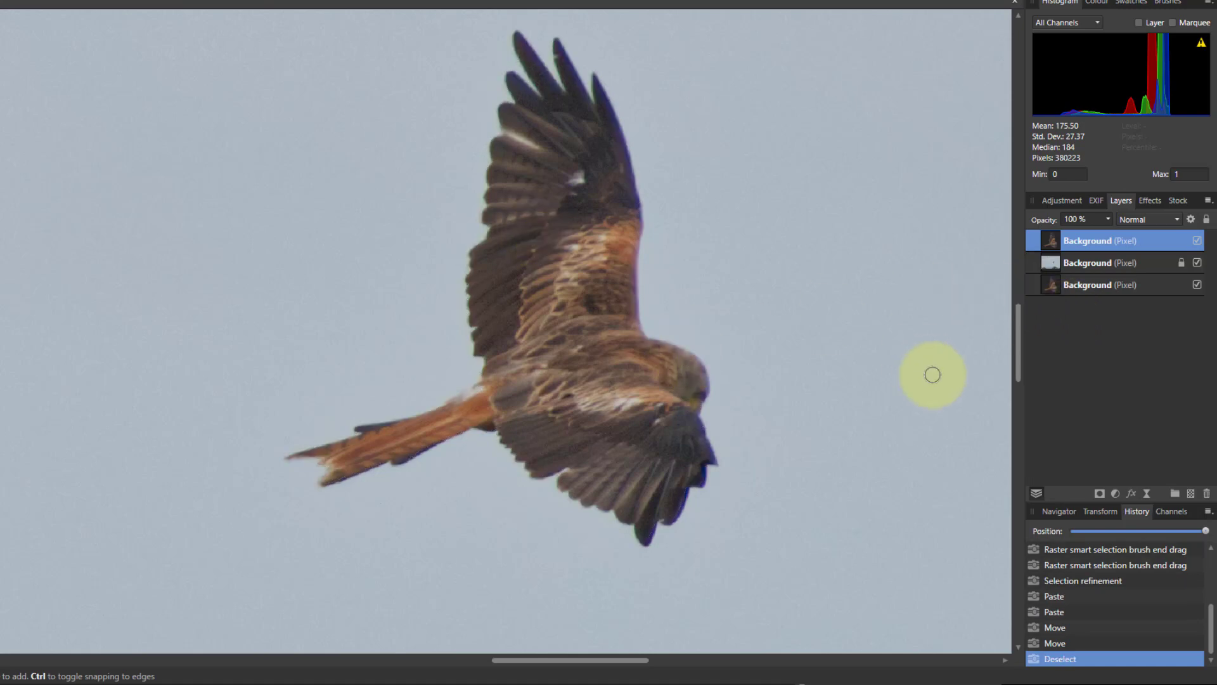
key(ctrl+0)
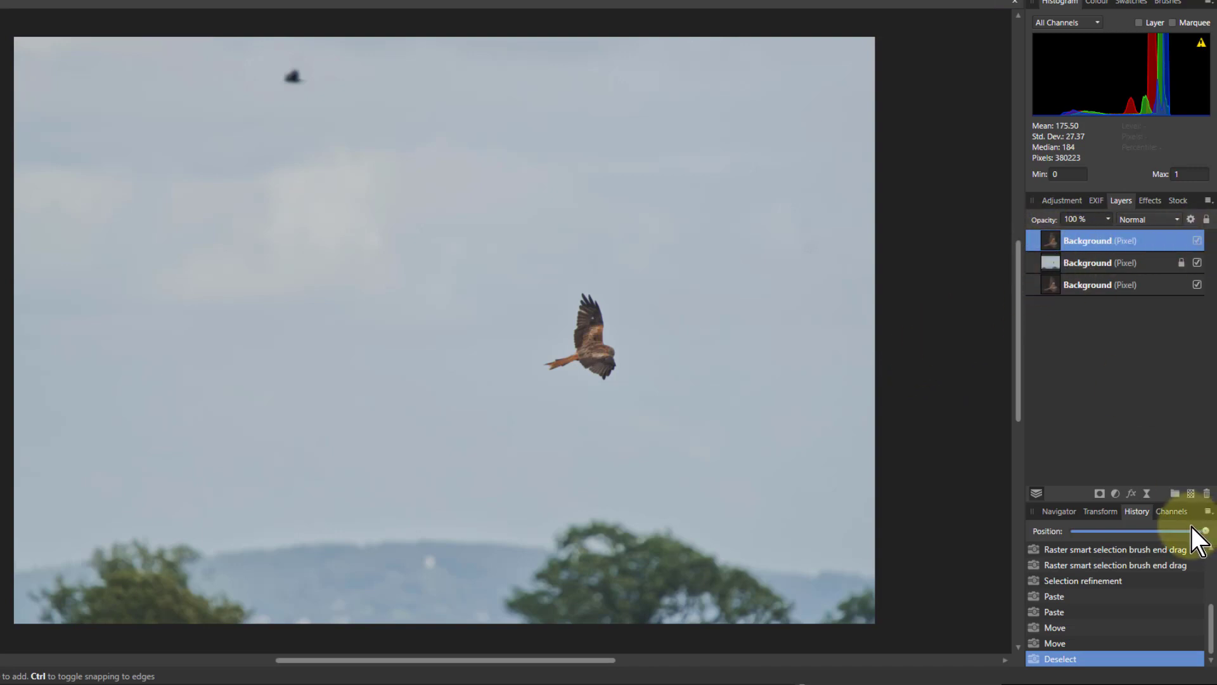
Add a live motion blur to the top kite layer at 315° rotation with Preserve Alpha on and about 50 px radius
click(1144, 496)
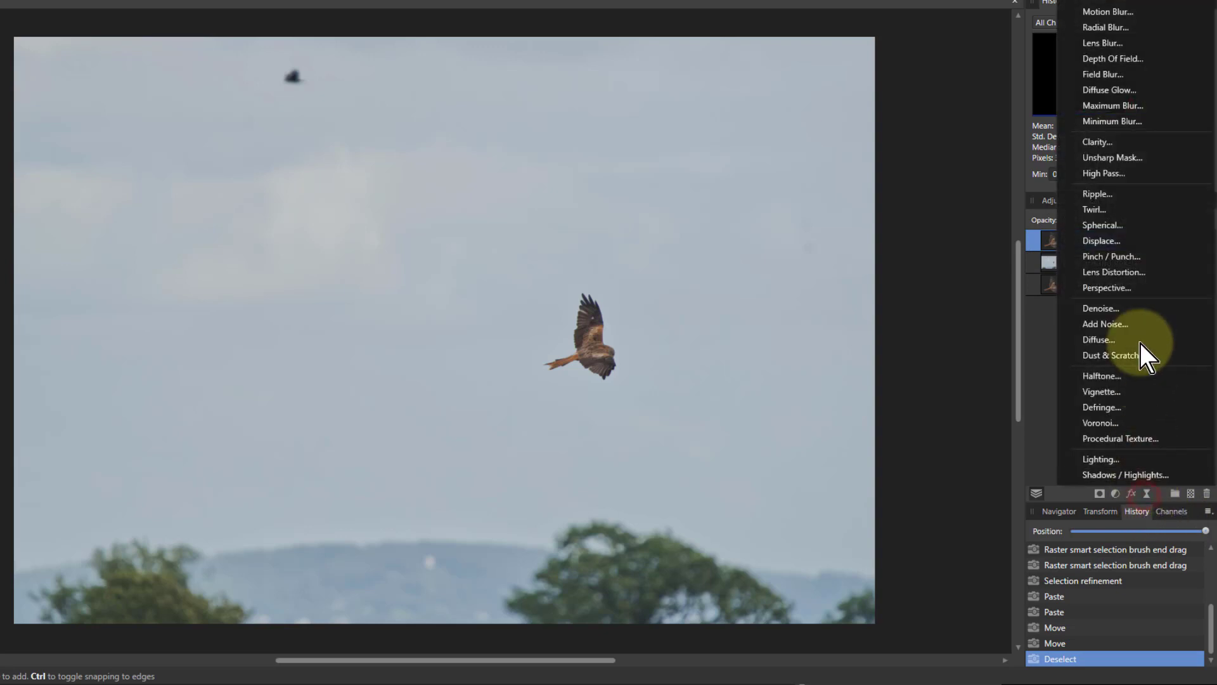
click(1109, 12)
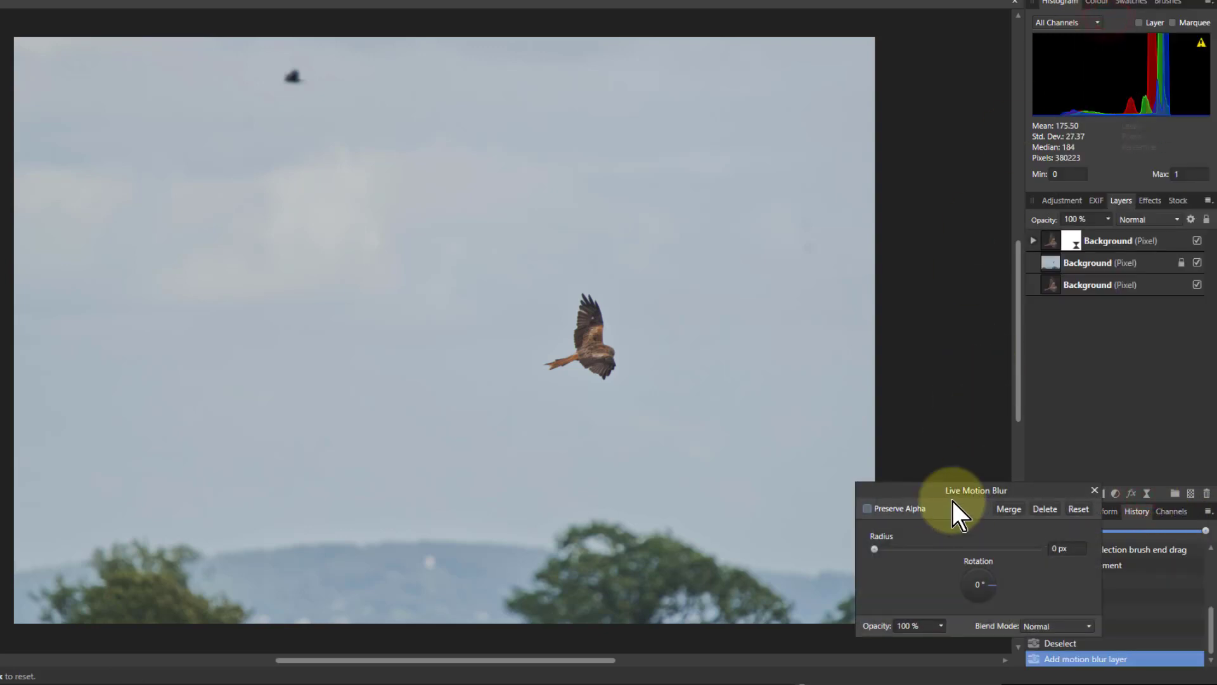
drag(987, 583, 998, 605)
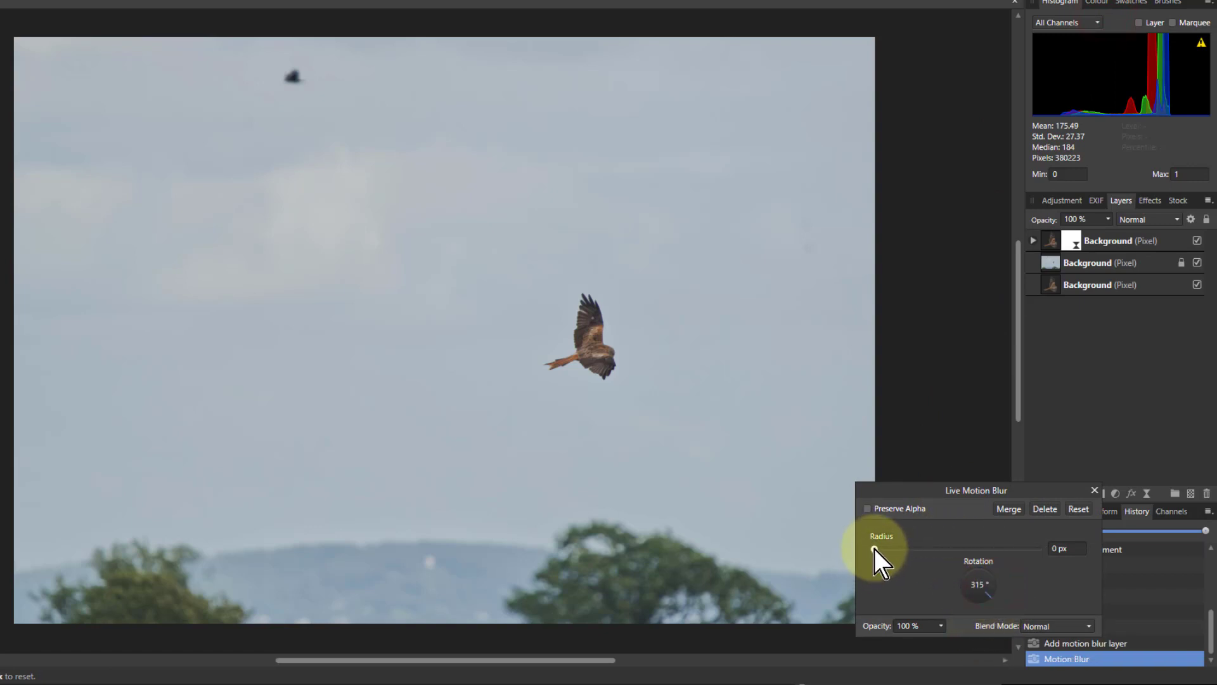
click(867, 508)
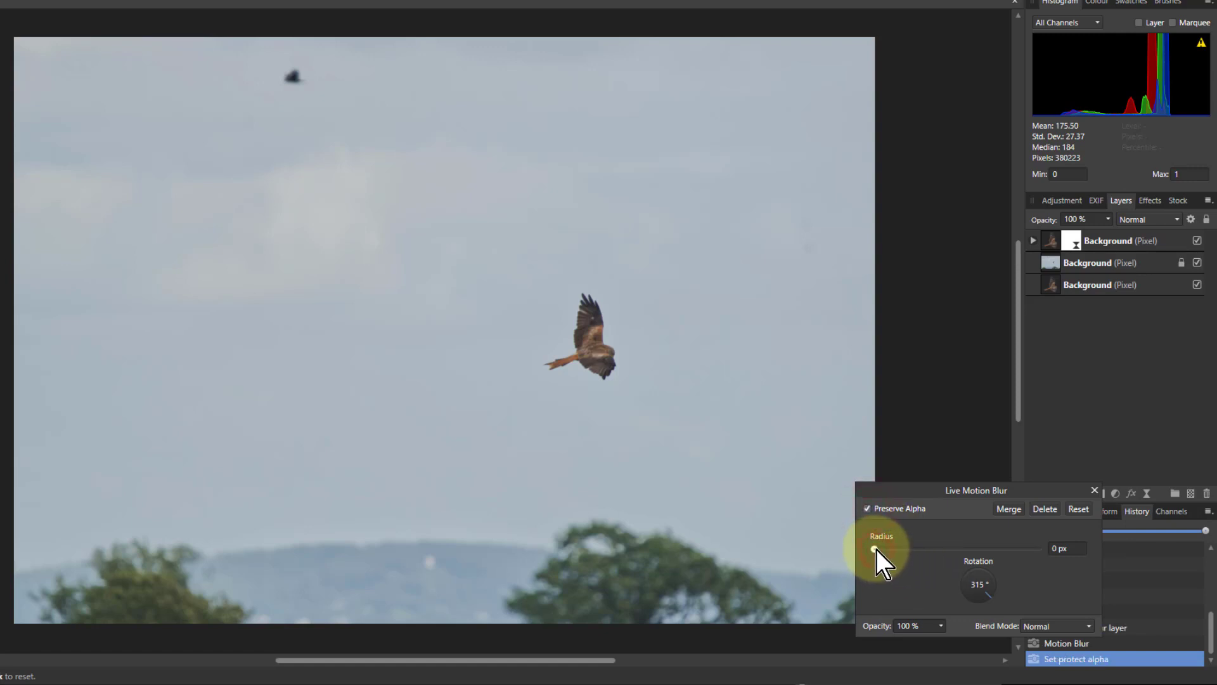
drag(876, 550, 1019, 548)
scroll(616, 272, up, 5)
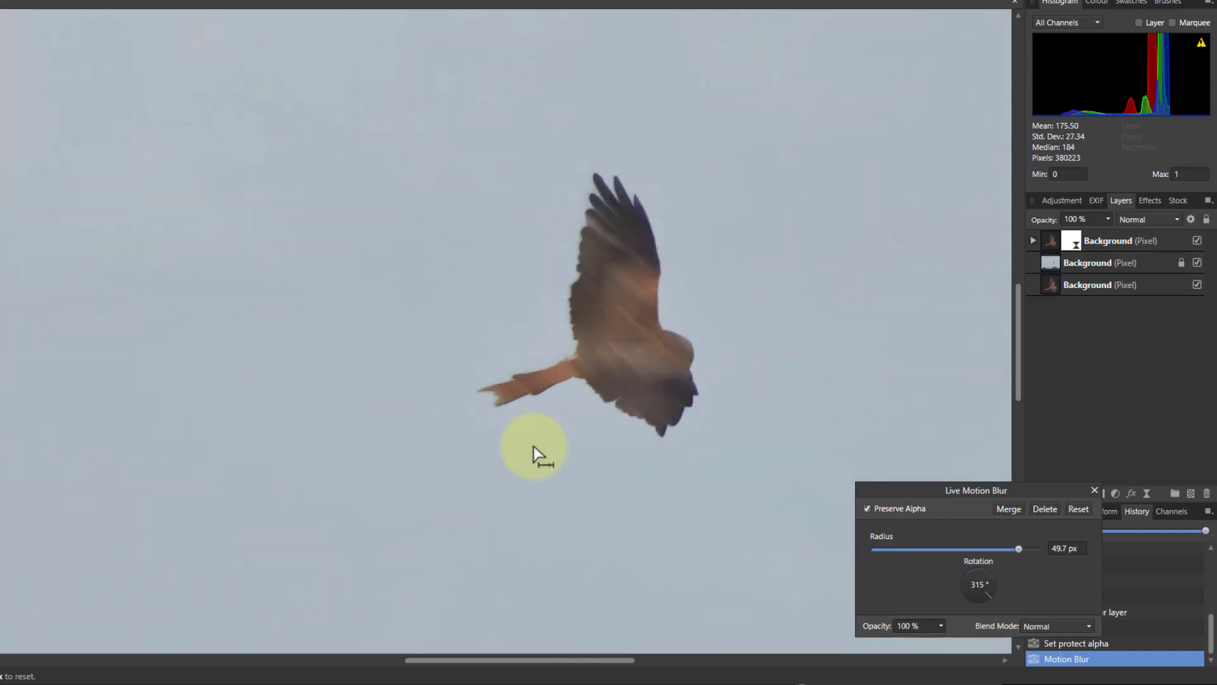
Turn off Preserve Alpha, set the motion blur radius to 800 px, and merge the blur
click(867, 509)
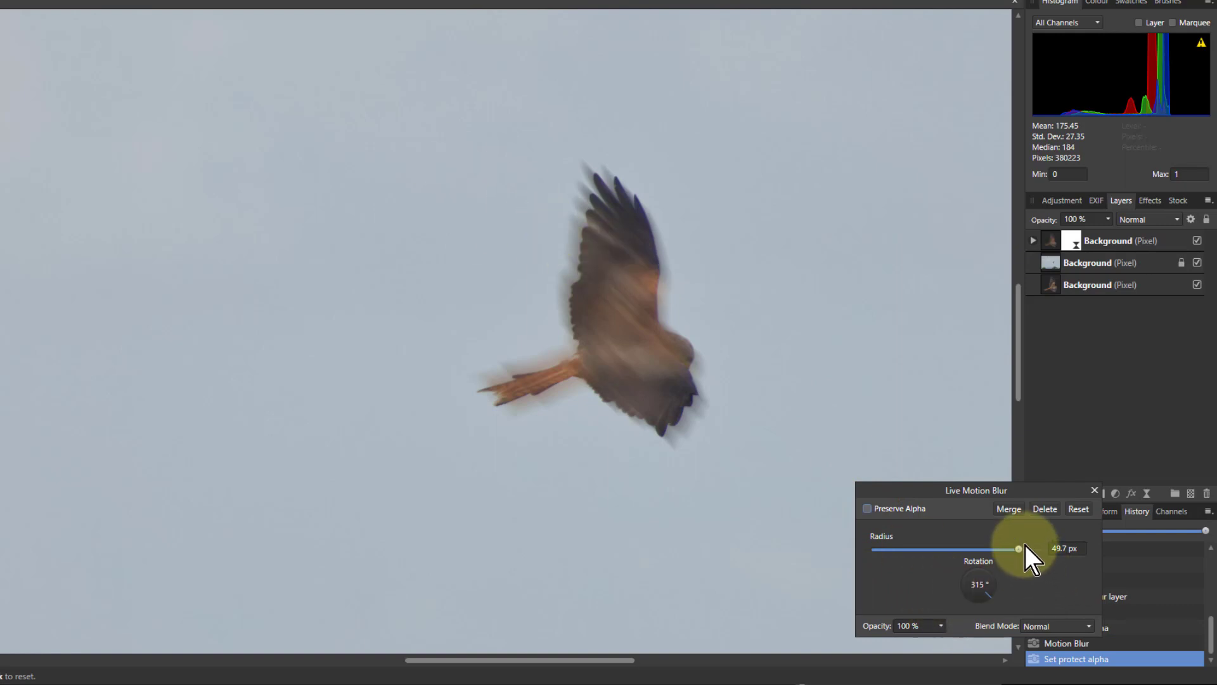
drag(1021, 550, 1102, 551)
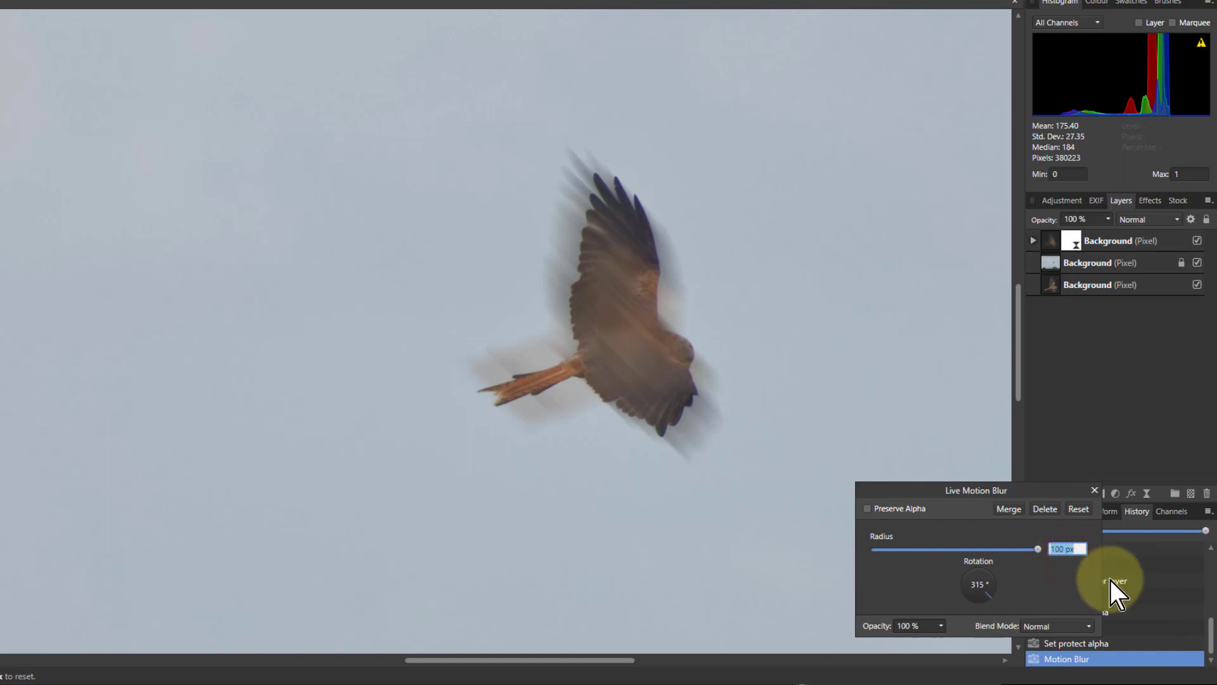
text(800)
key(Return)
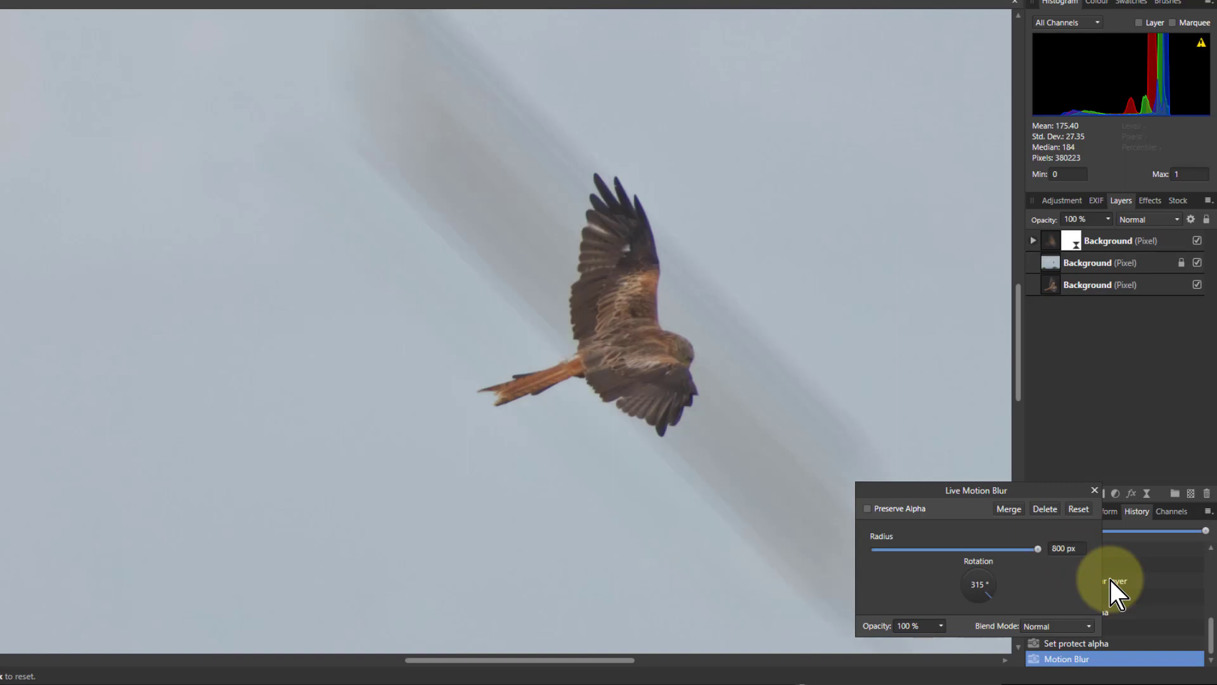
key(ctrl+0)
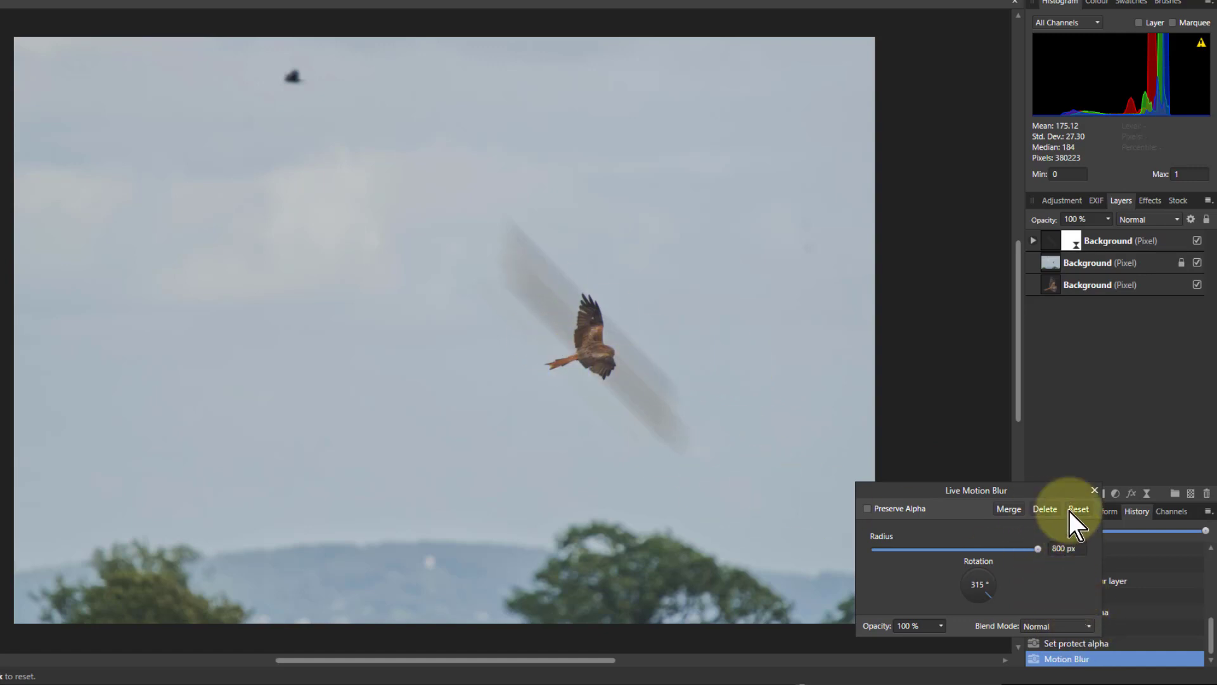
click(1006, 508)
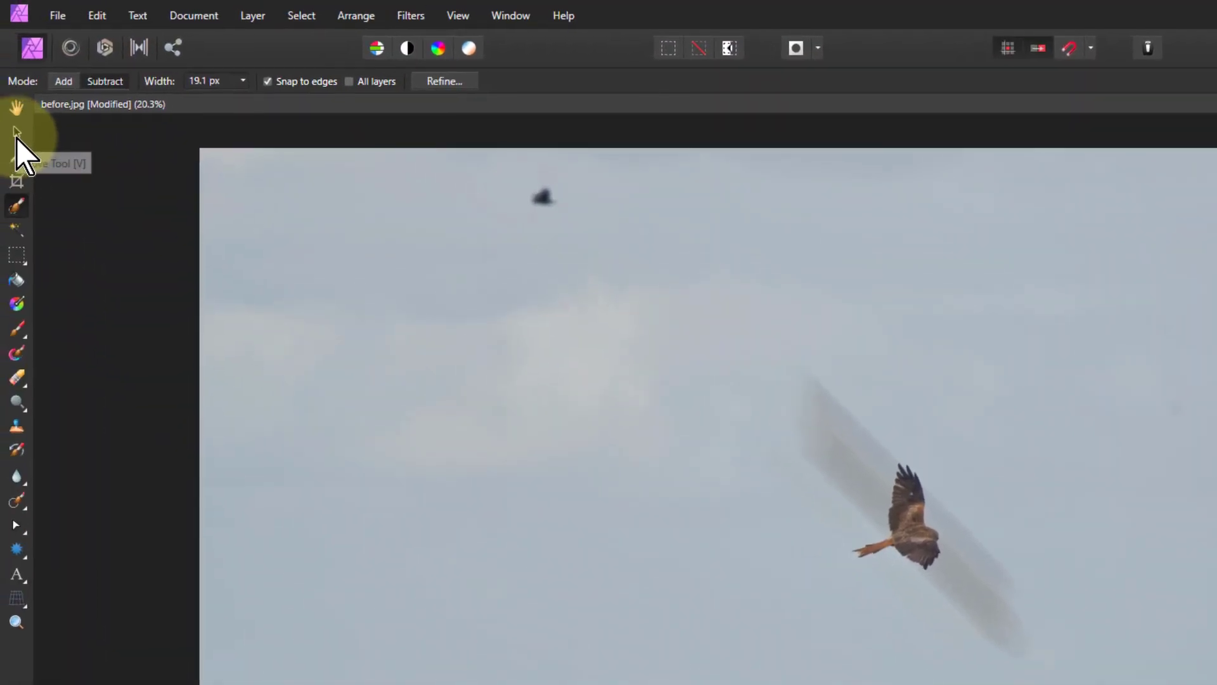
Move the blurred kite layer up and left so the streak trails behind the bird
click(14, 132)
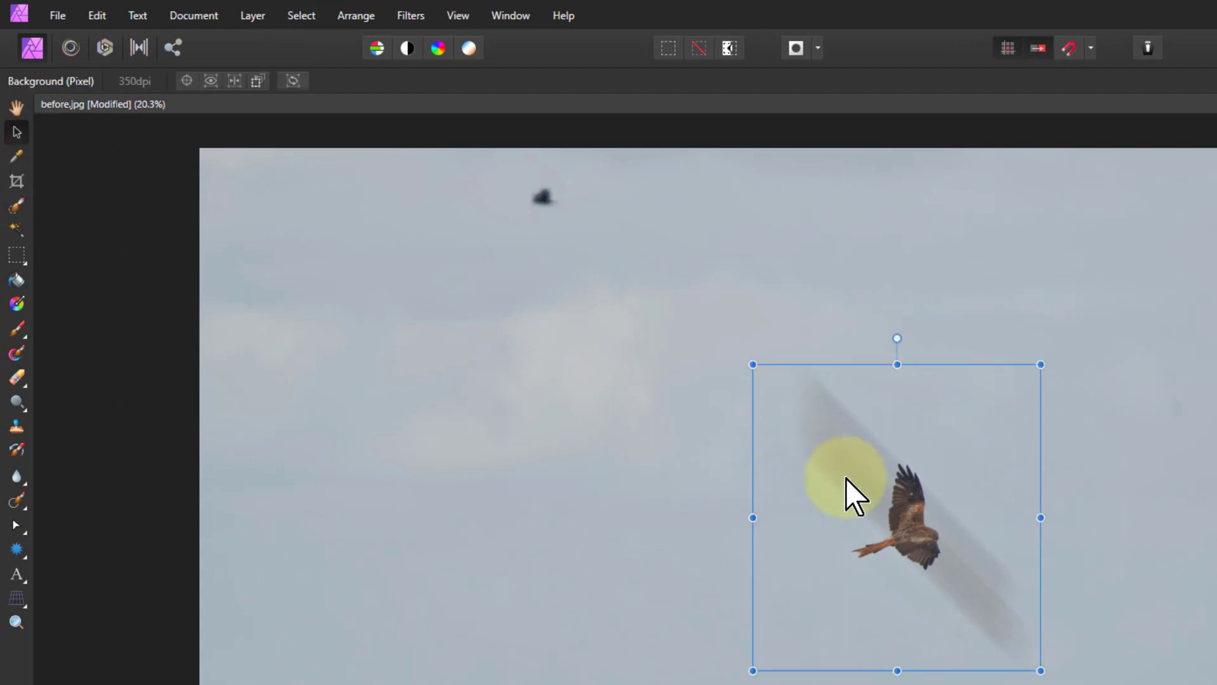
drag(856, 478, 743, 373)
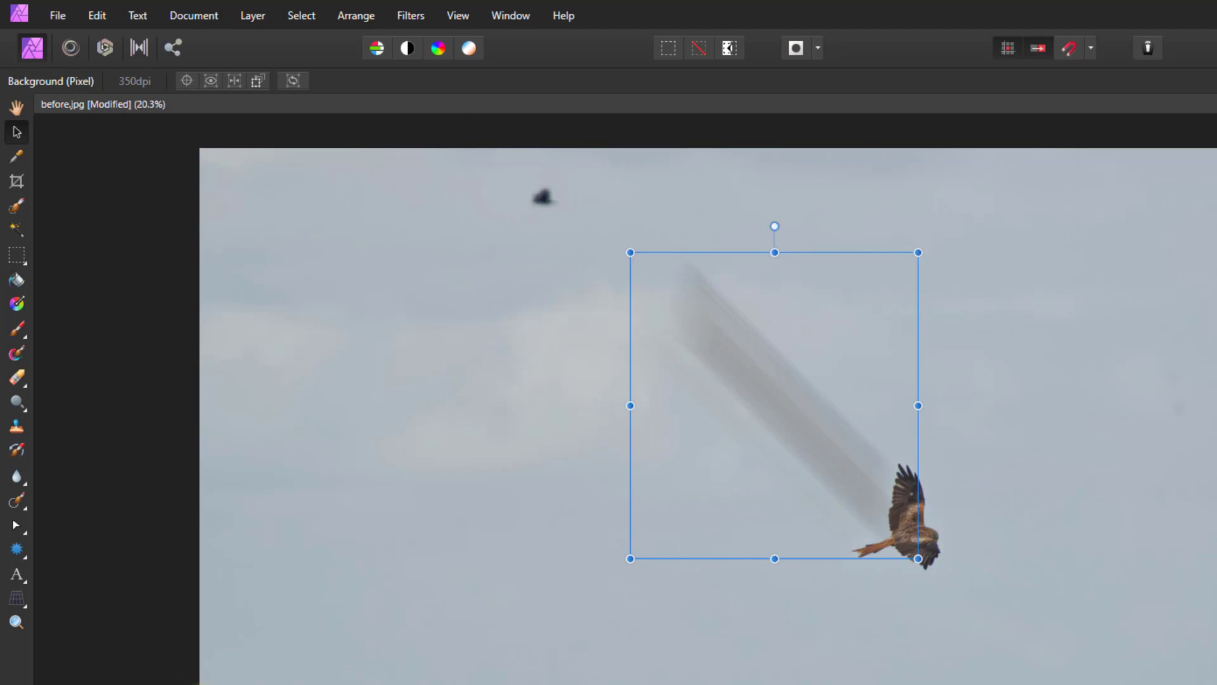
Mesh-warp the blurred streak layer into a curve sweeping up and left behind the kite, then apply the warp
click(15, 601)
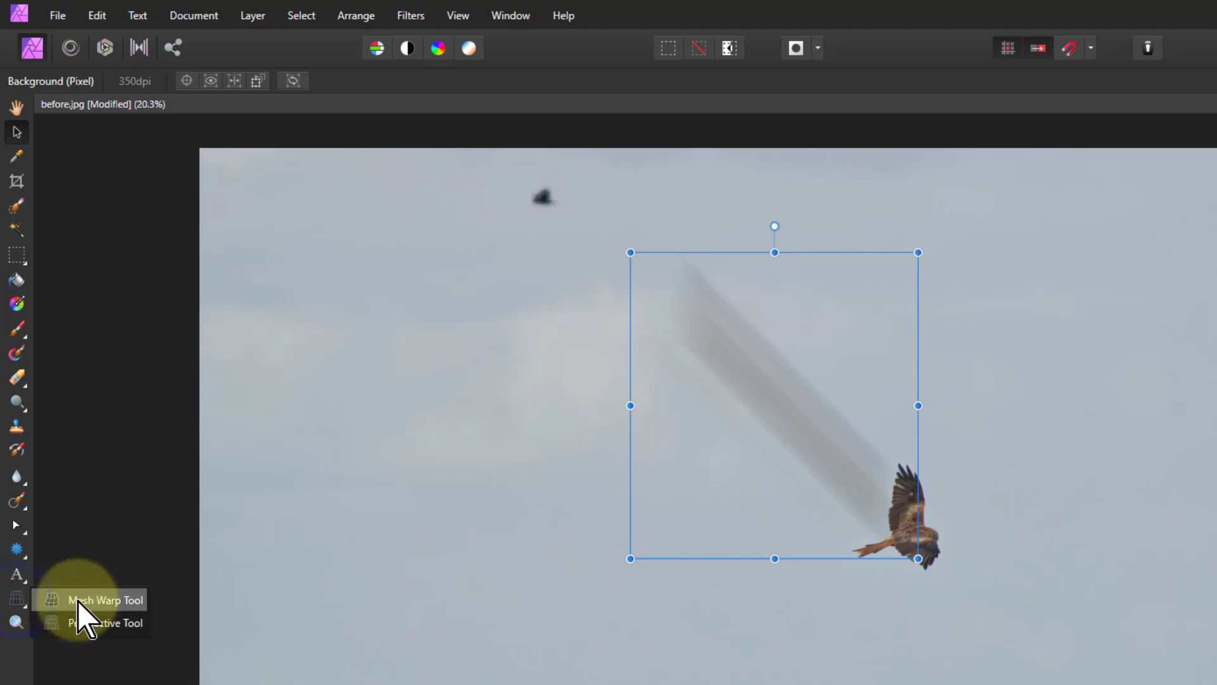
click(97, 601)
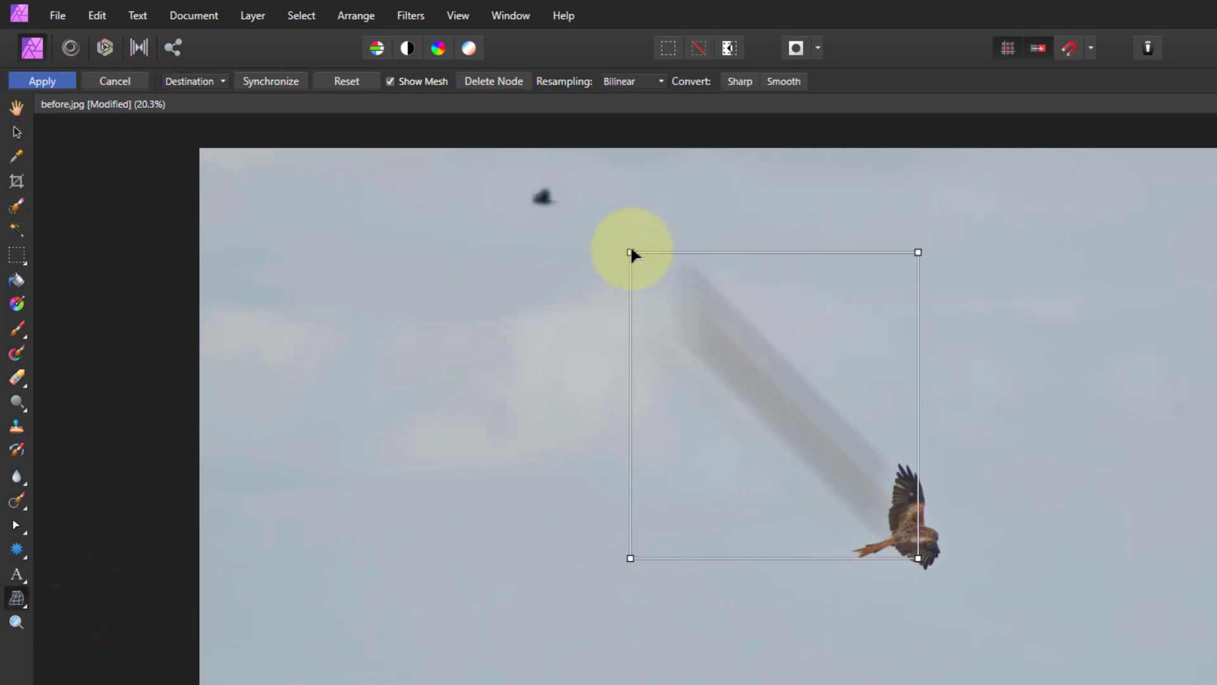
drag(632, 254, 372, 320)
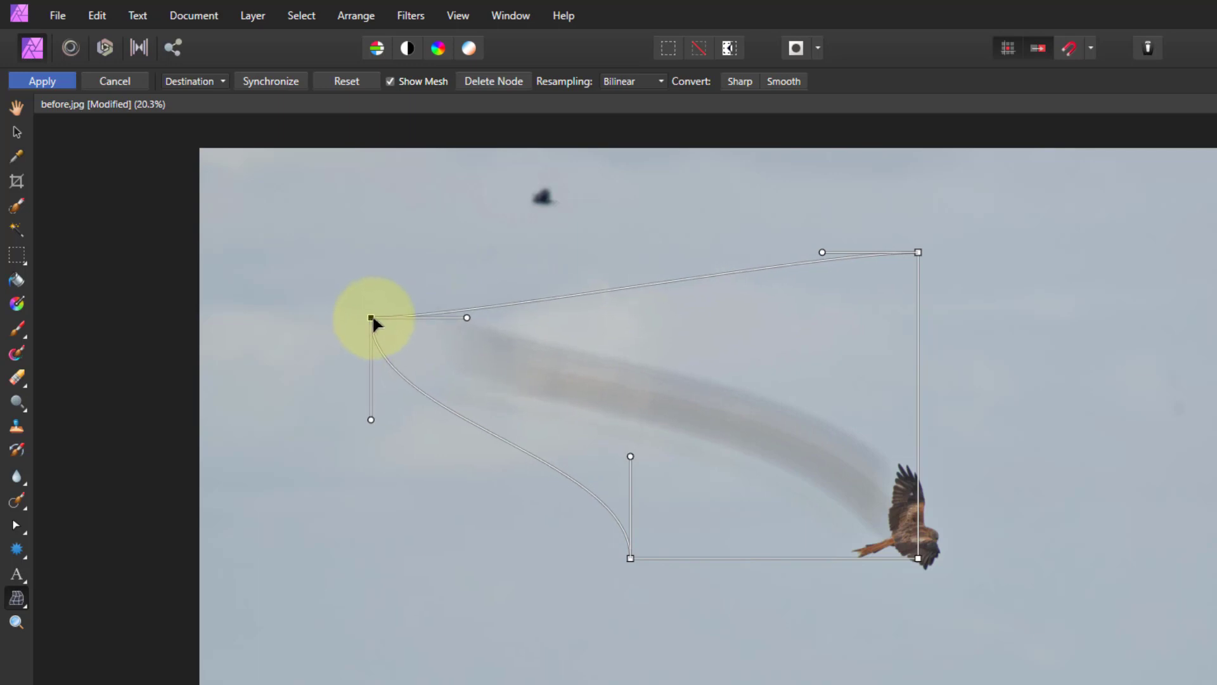
click(784, 450)
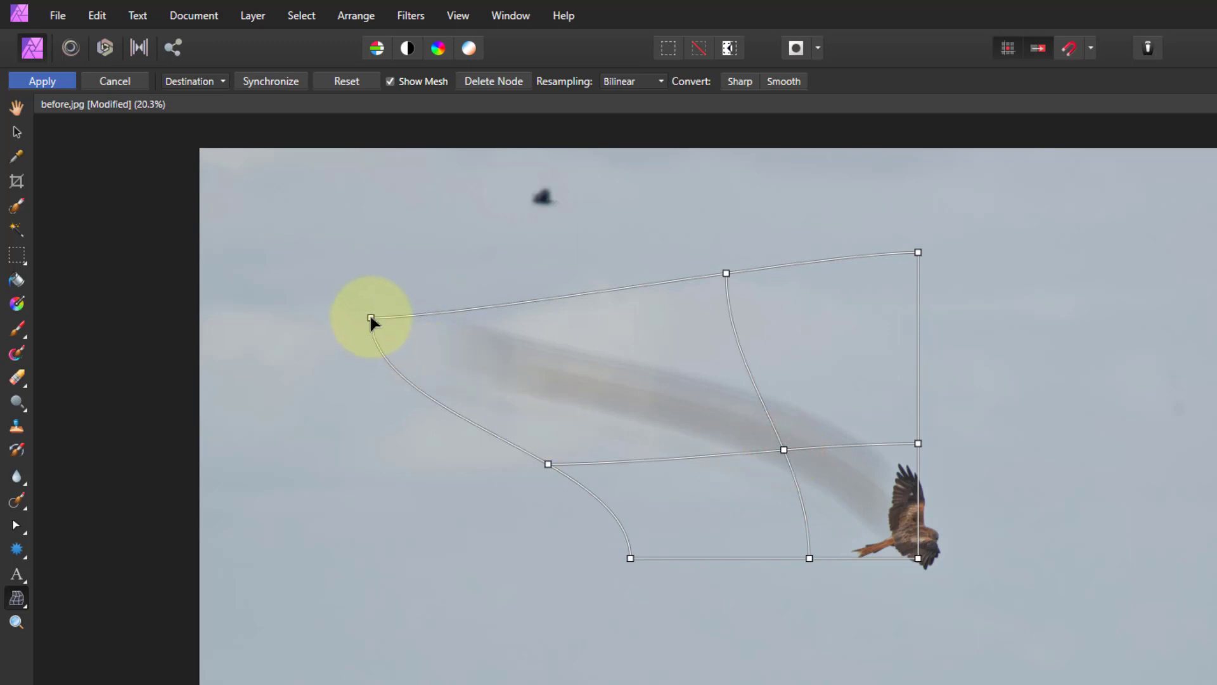
mouse_move(370, 317)
mouse_down()
mouse_move(369, 257)
mouse_move(367, 290)
mouse_move(334, 226)
mouse_move(330, 244)
mouse_move(280, 208)
mouse_move(349, 240)
mouse_up()
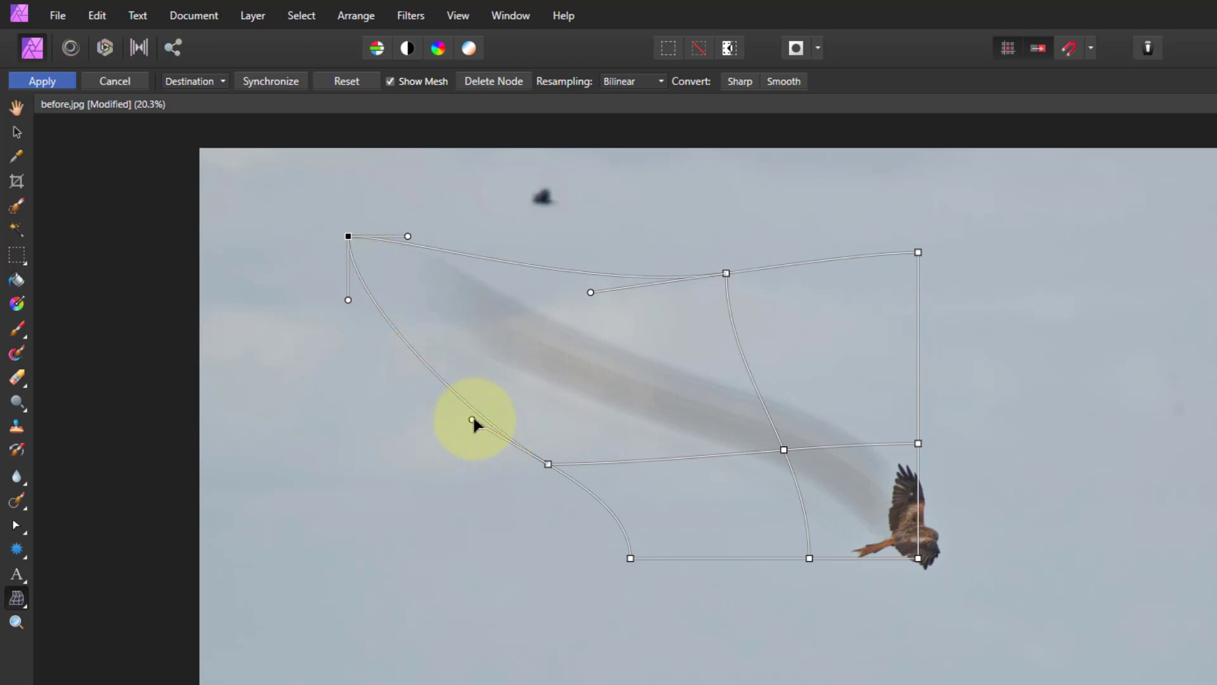
drag(474, 420, 499, 388)
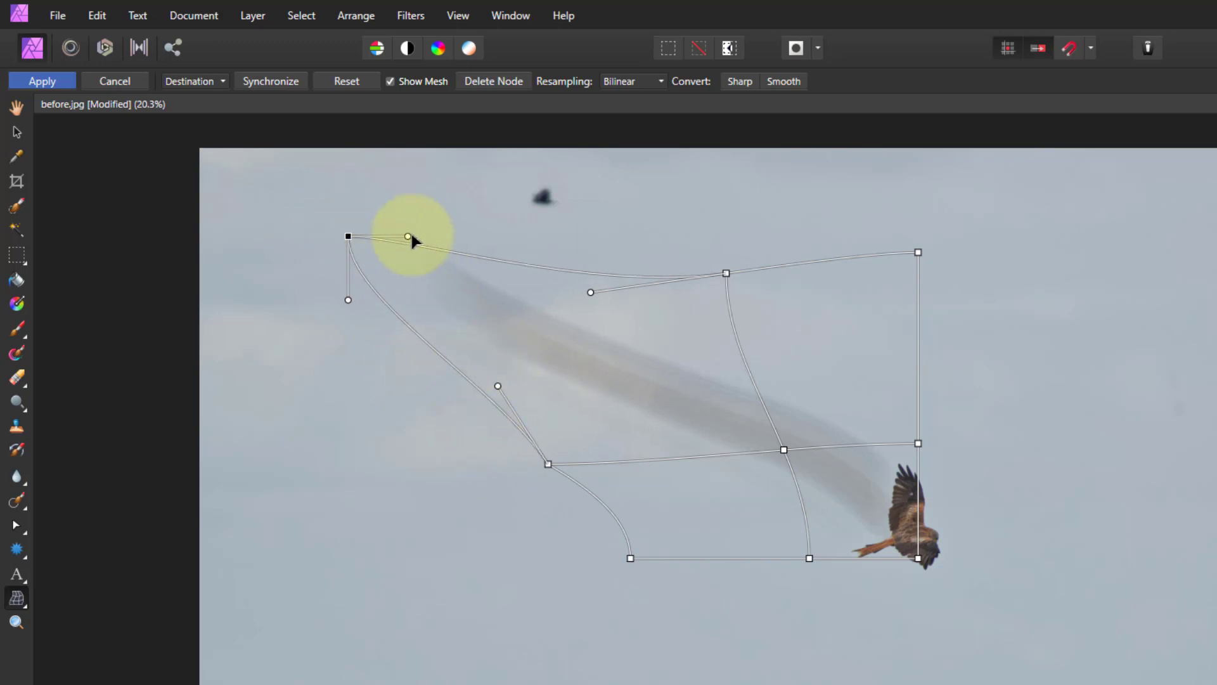
mouse_move(408, 236)
mouse_down()
mouse_move(408, 267)
mouse_move(435, 299)
mouse_move(469, 298)
mouse_up()
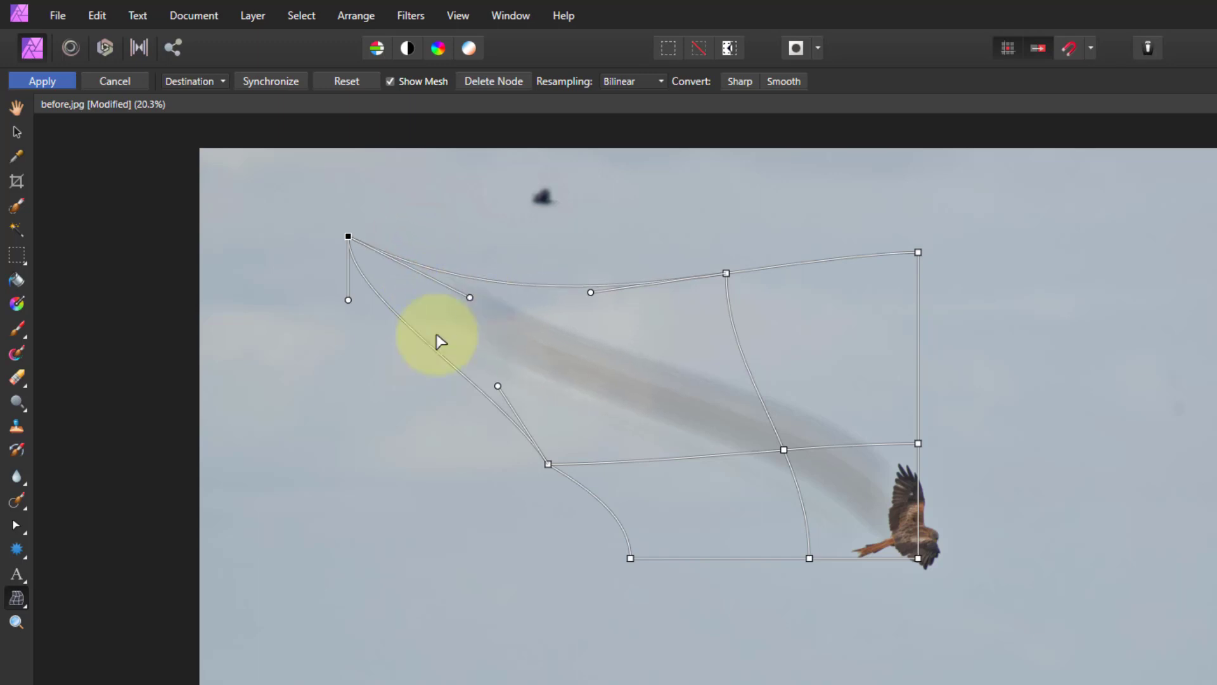
drag(447, 367, 467, 348)
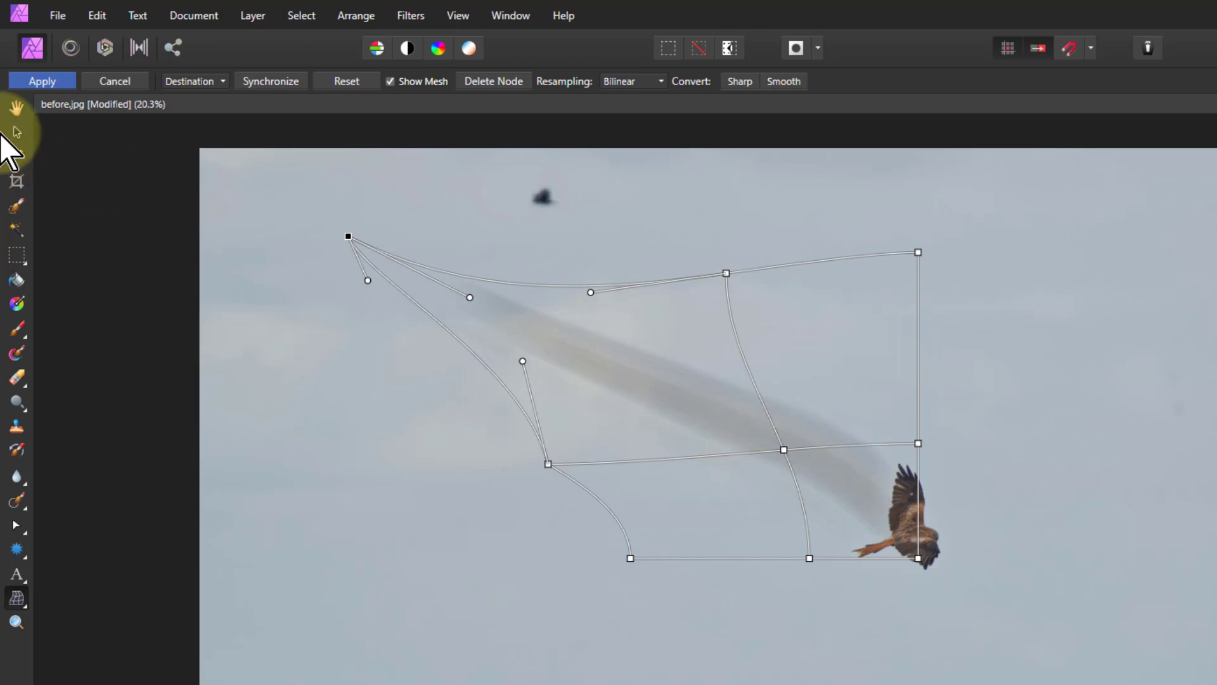
click(52, 85)
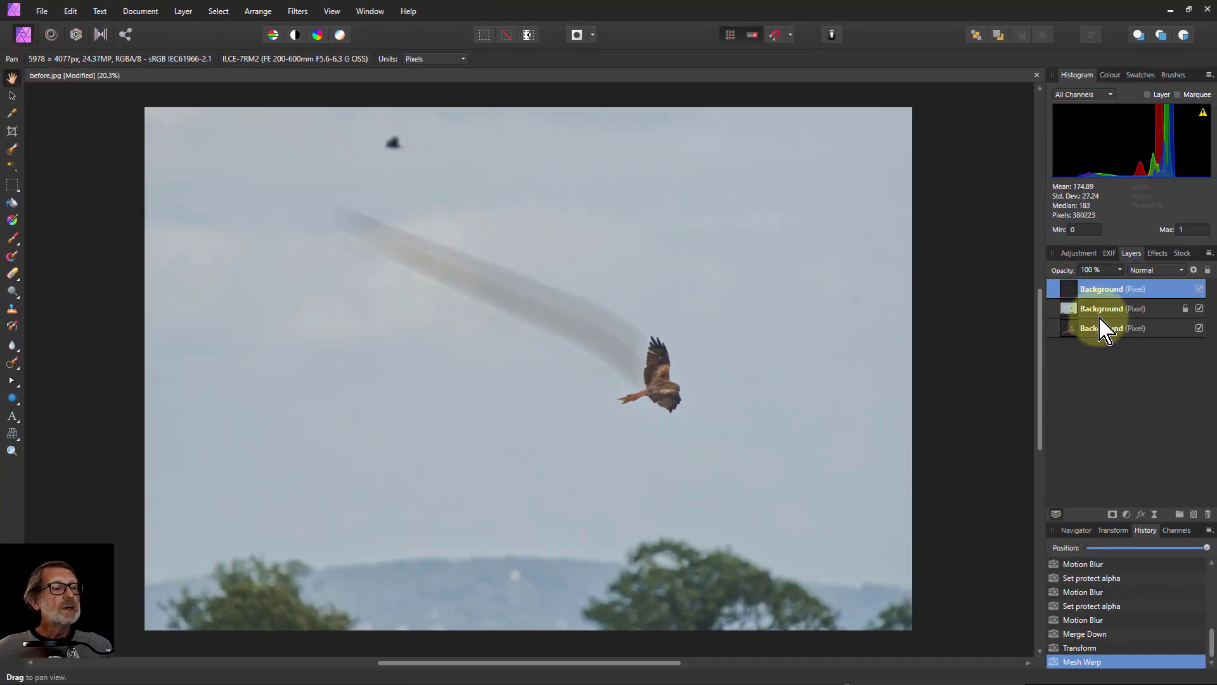
Select the middle background layer and add a live motion blur with 315° rotation and 27.5 px radius
click(1120, 271)
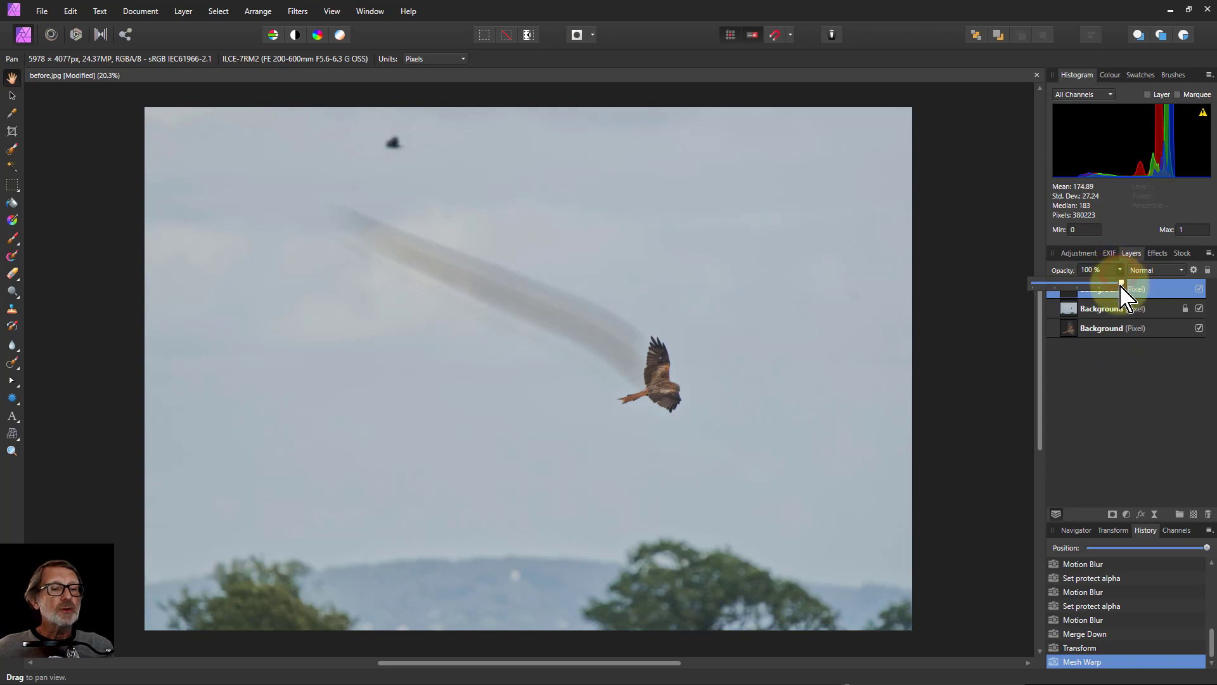
mouse_move(1121, 286)
mouse_down()
mouse_move(1076, 290)
mouse_move(1132, 303)
mouse_up()
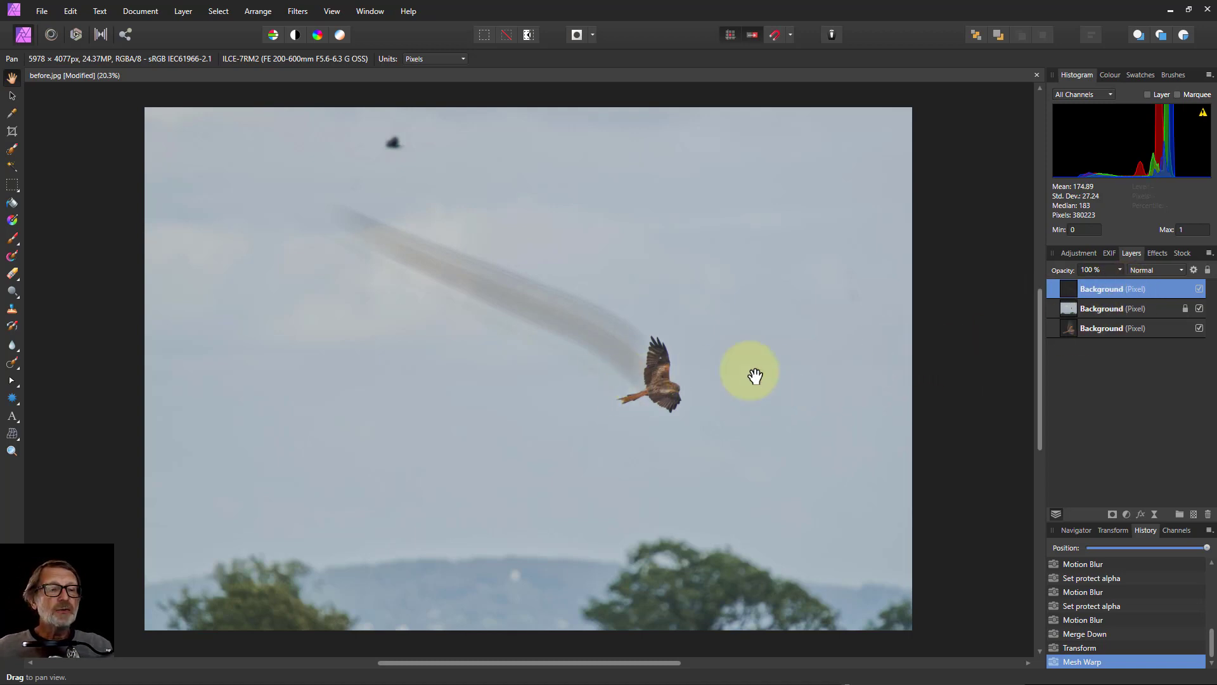
scroll(633, 394, up, 5)
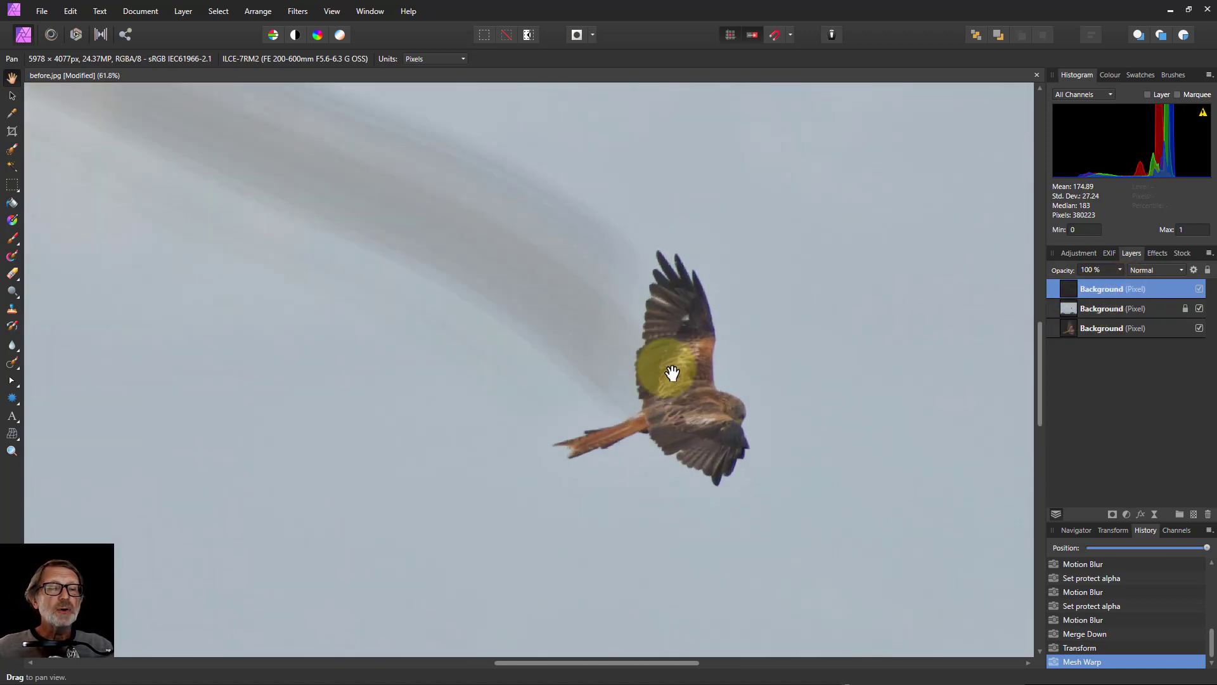
scroll(672, 373, up, 2)
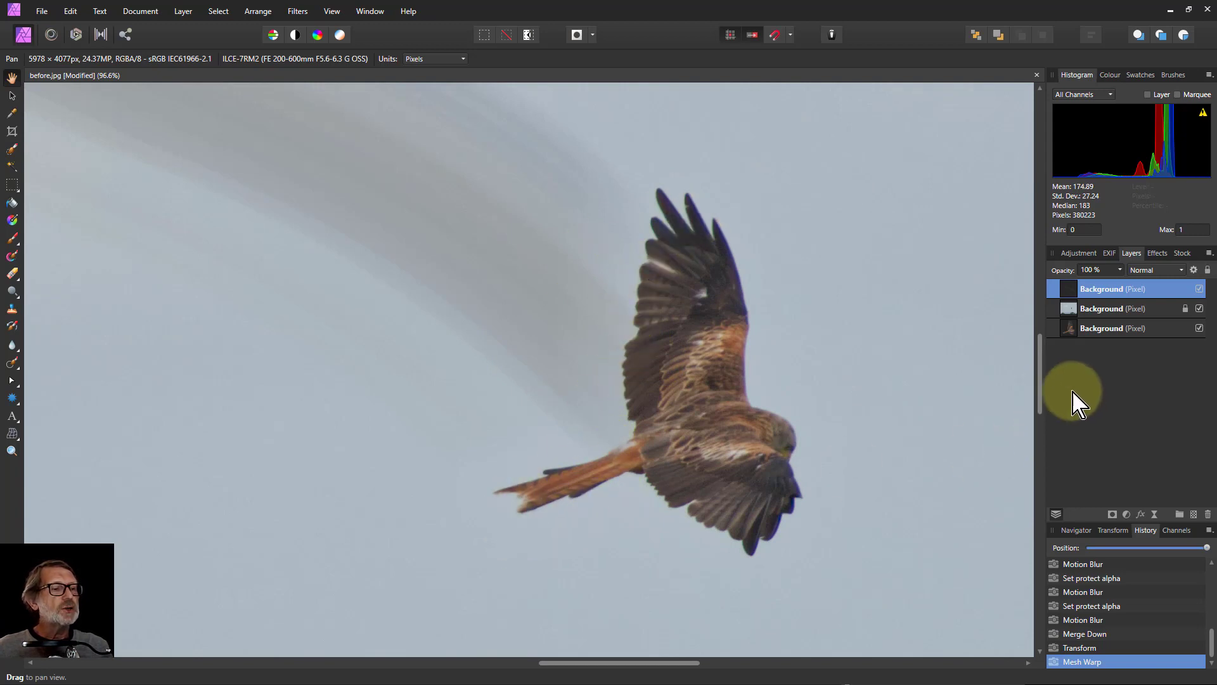
click(1078, 308)
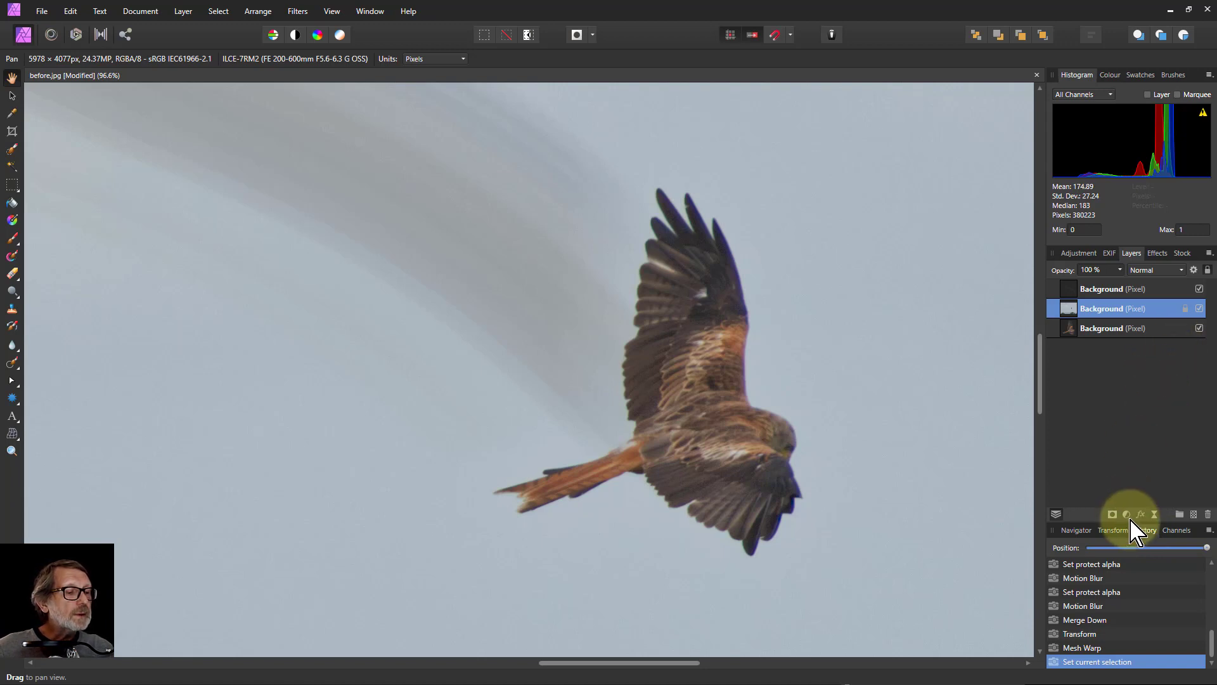
click(1155, 514)
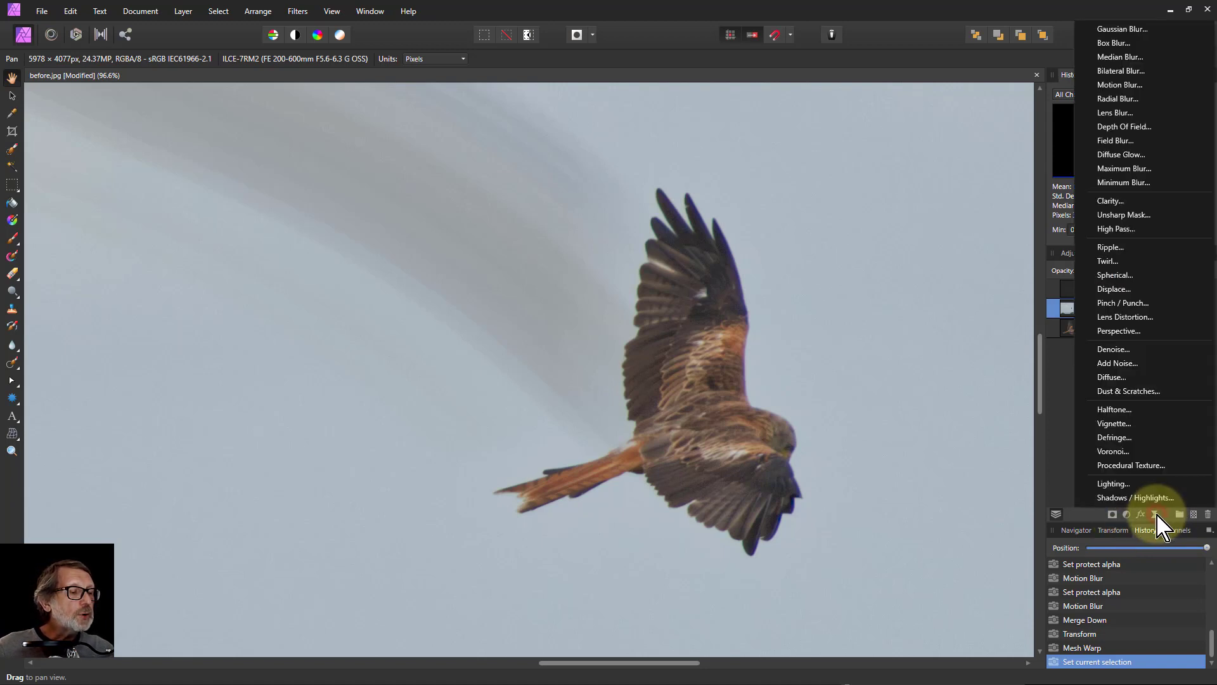
click(1120, 85)
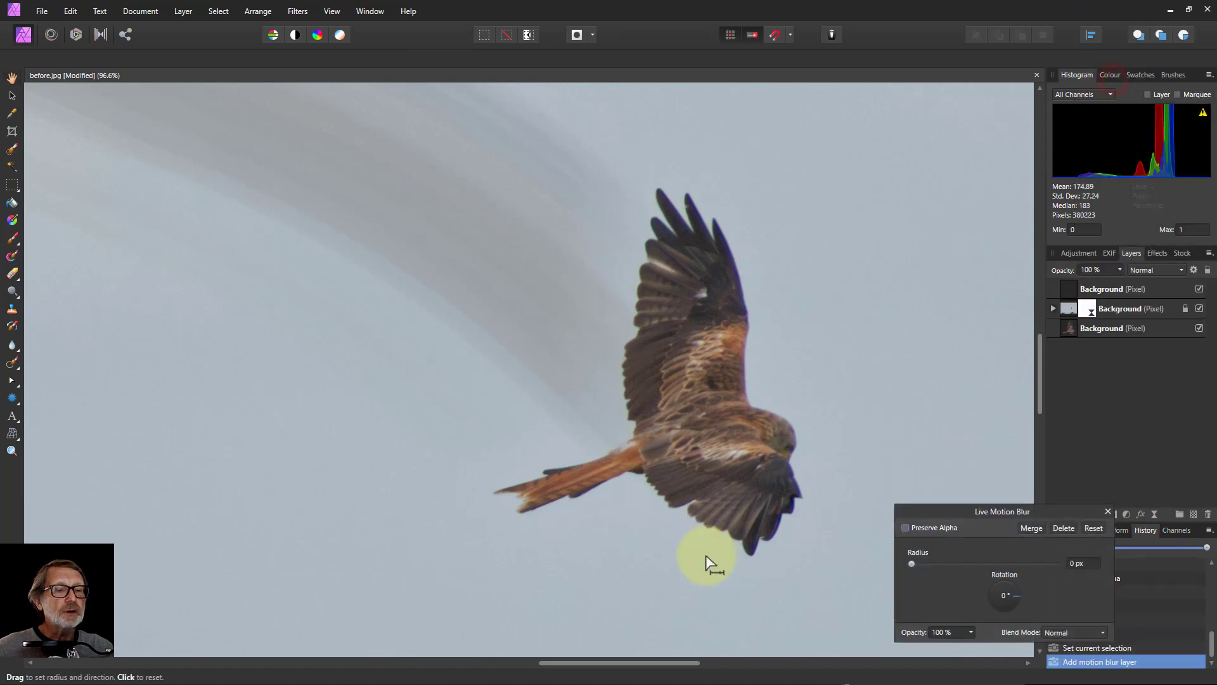
drag(954, 512, 858, 499)
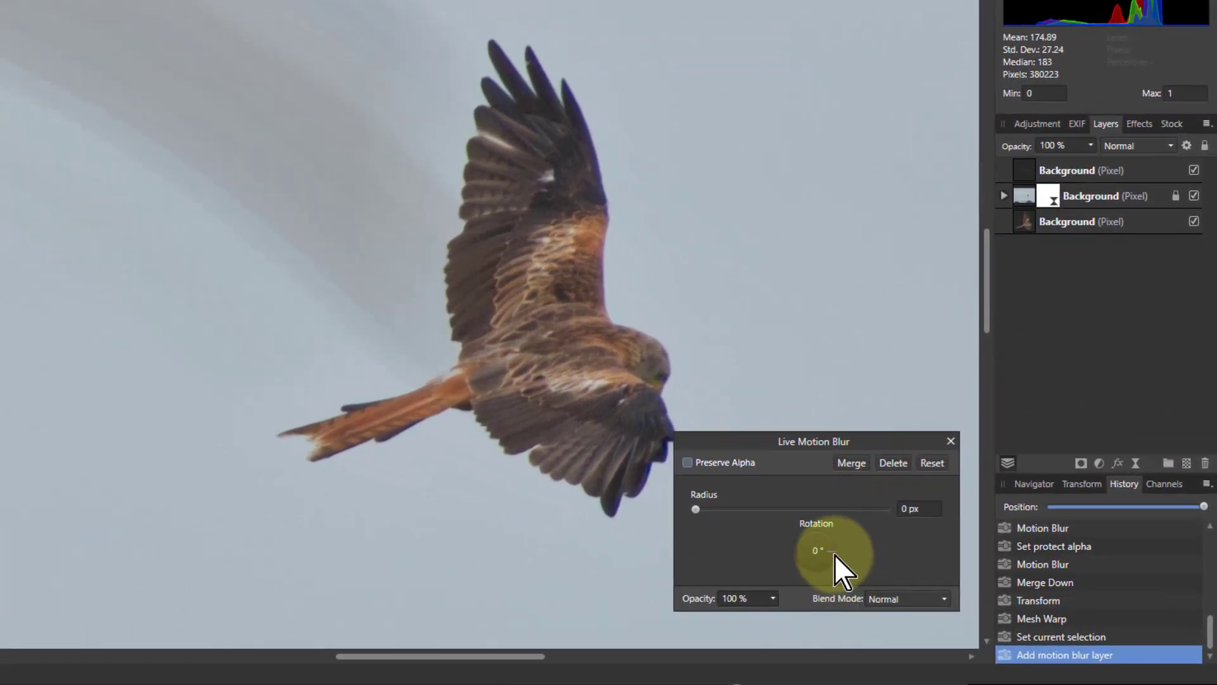
drag(834, 554, 850, 569)
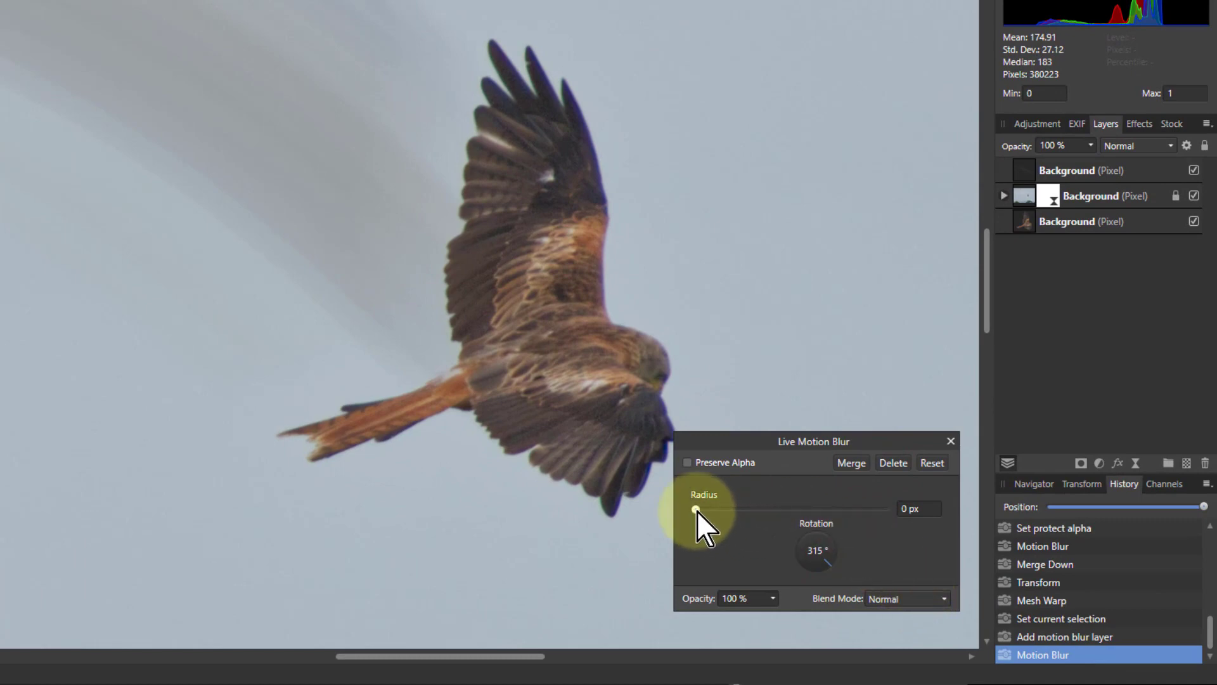
drag(696, 507, 815, 501)
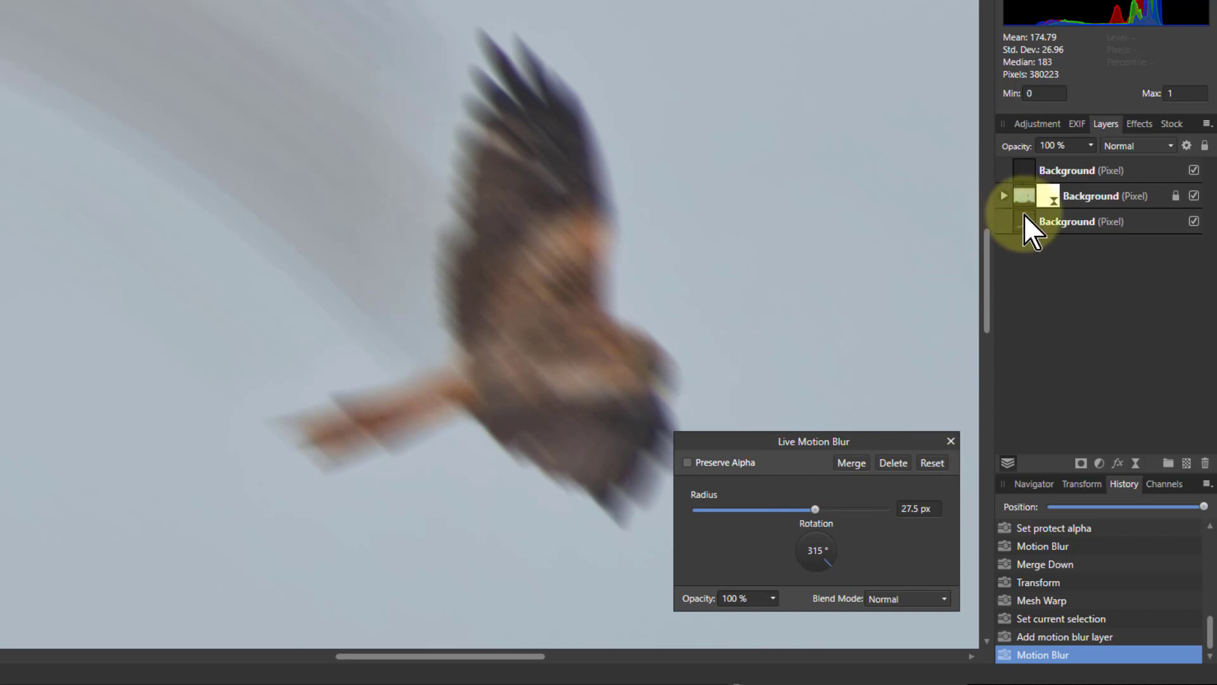
Hide the bottom kite layer, then select the motion blur filter layer and invert its mask
click(1193, 222)
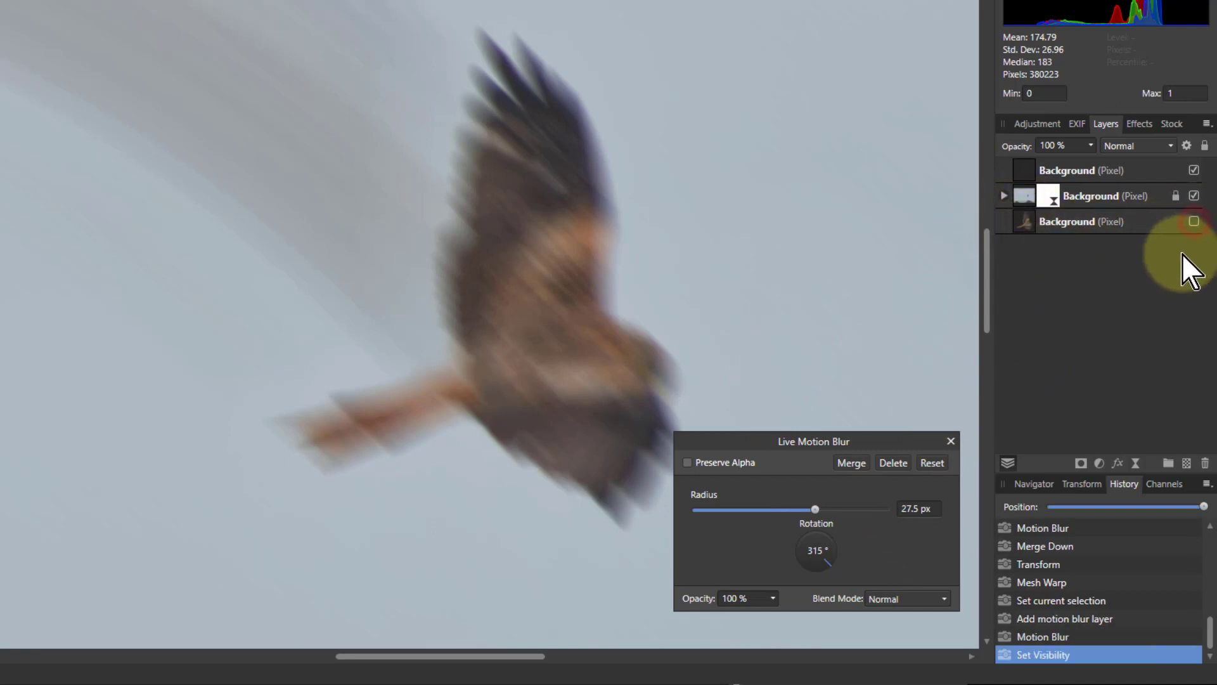
click(1024, 194)
click(1003, 196)
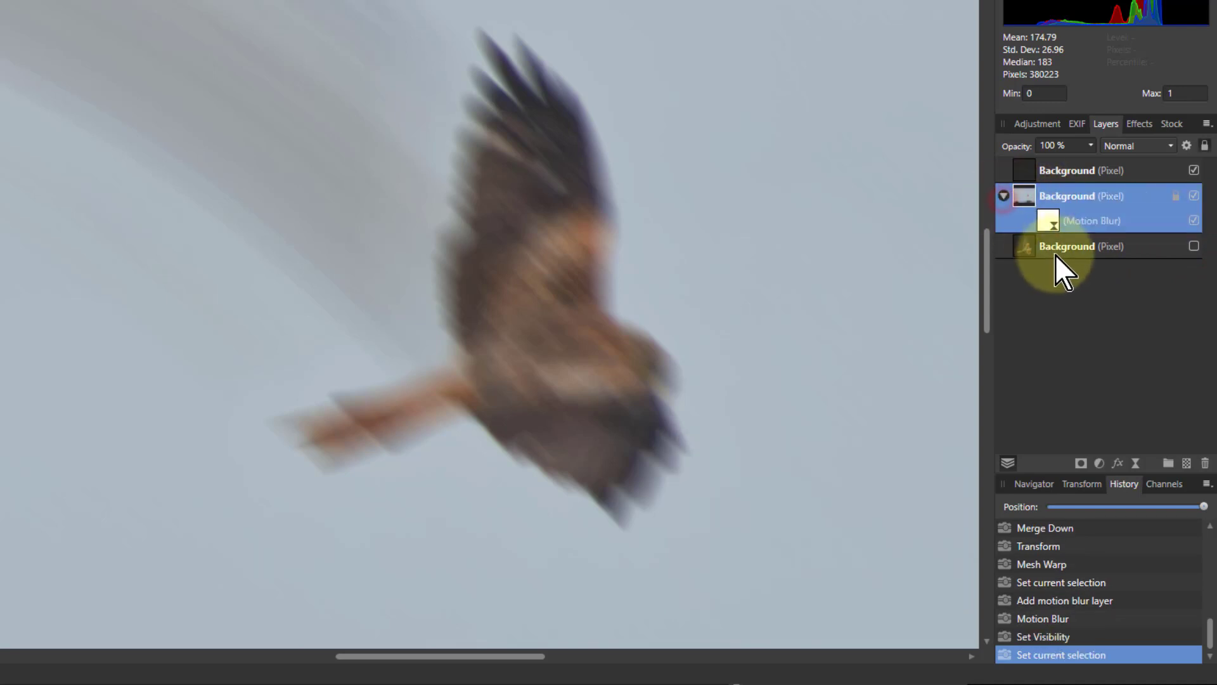
click(1046, 223)
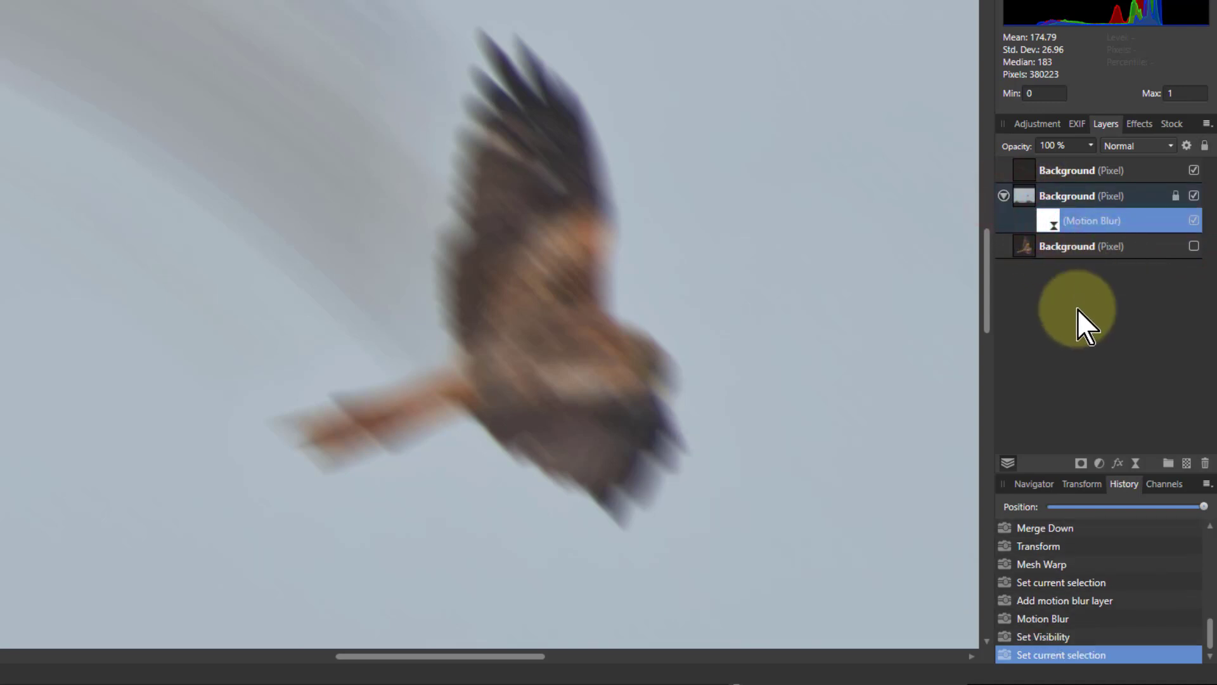
key(ctrl+i)
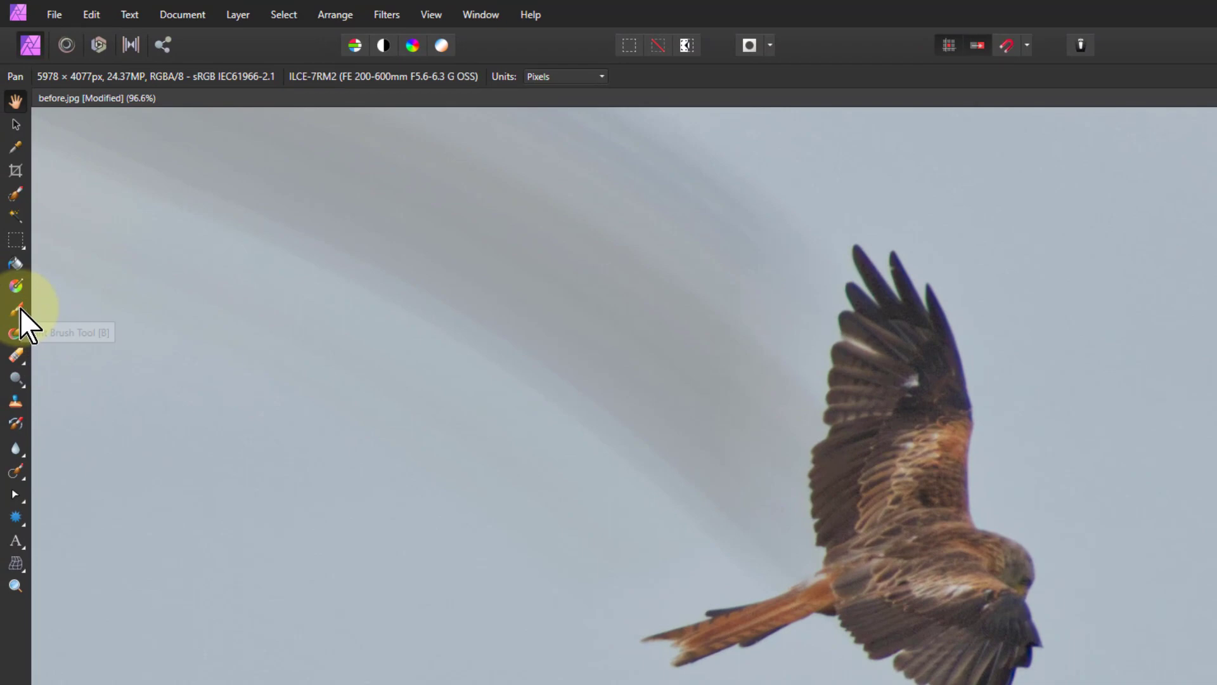
Paint white at 31% opacity onto the motion blur mask over the kite's trailing wing and tail edges
click(20, 313)
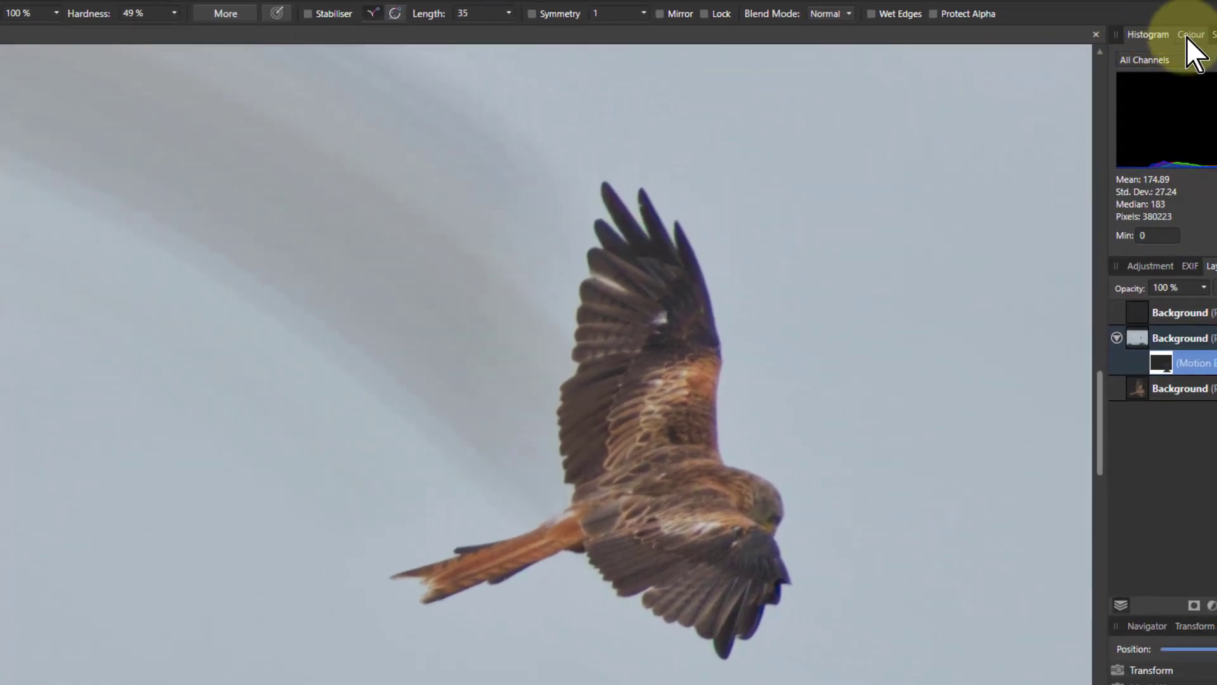
click(1189, 36)
click(1144, 83)
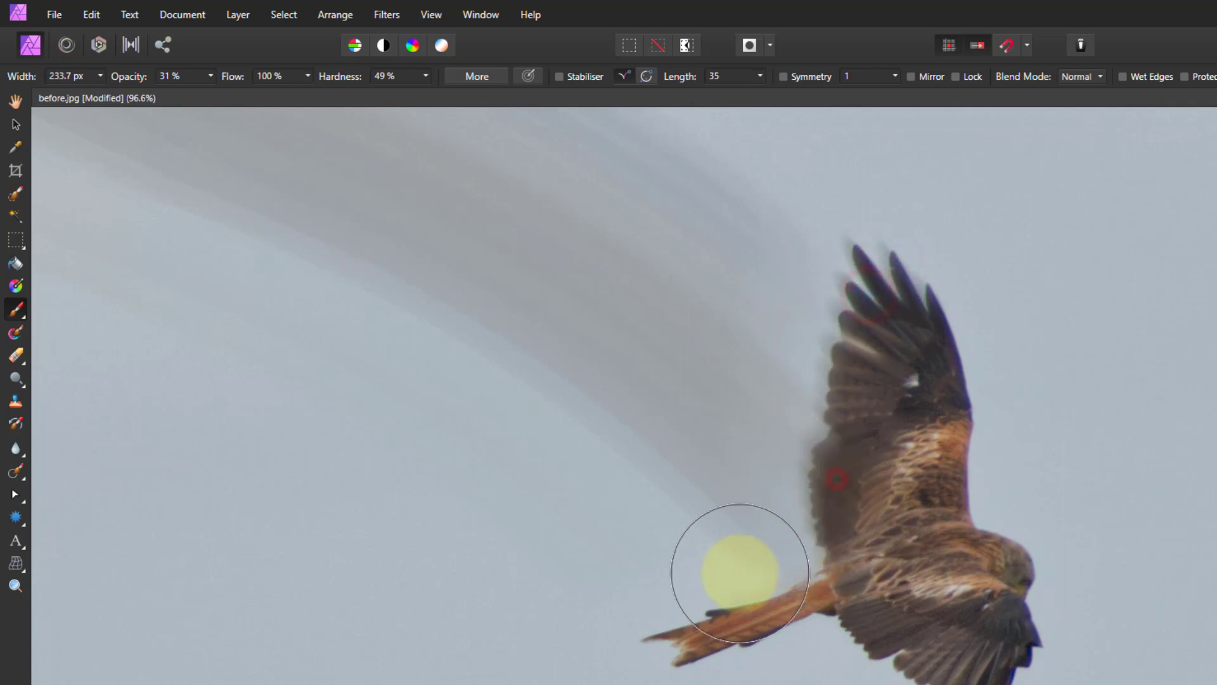
drag(720, 540, 799, 402)
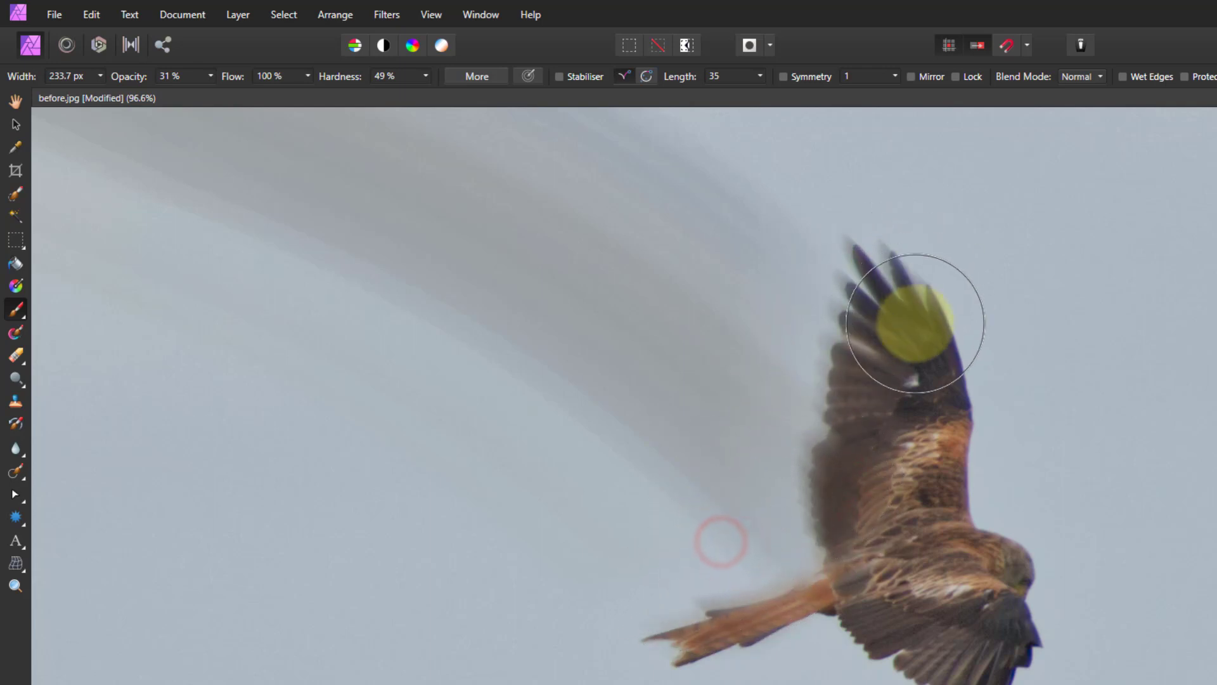
drag(903, 323, 817, 301)
drag(860, 348, 816, 390)
drag(806, 402, 804, 457)
click(801, 464)
click(793, 414)
click(888, 260)
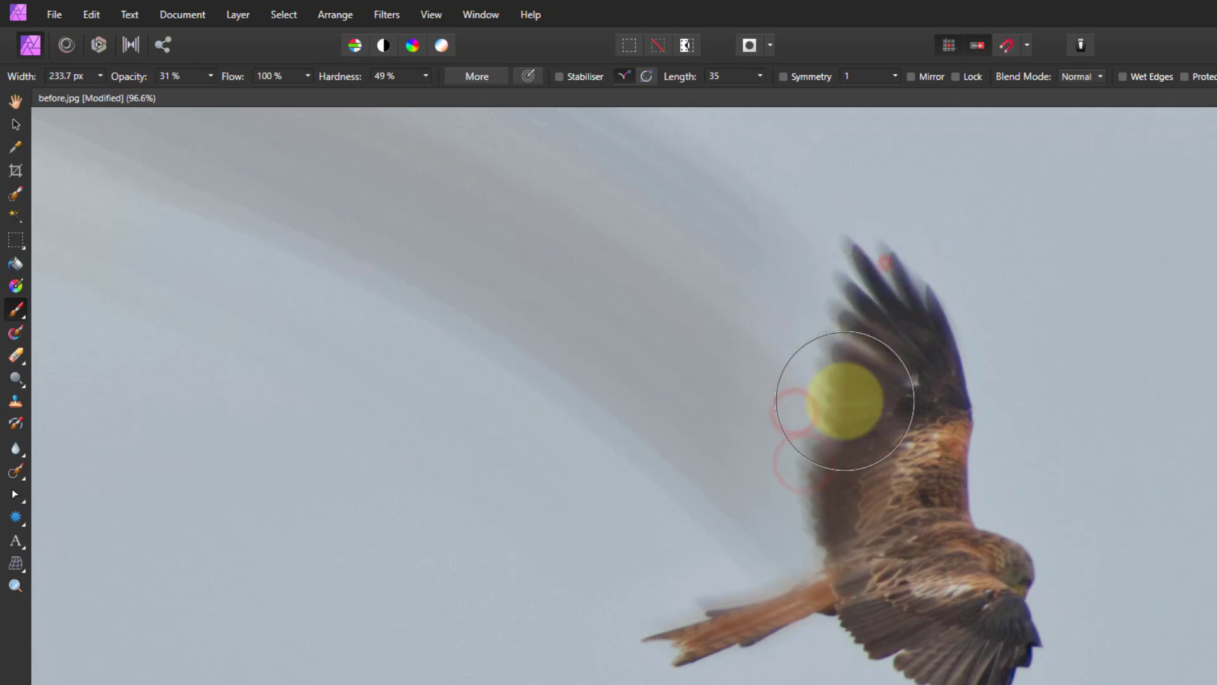
drag(570, 642, 211, 661)
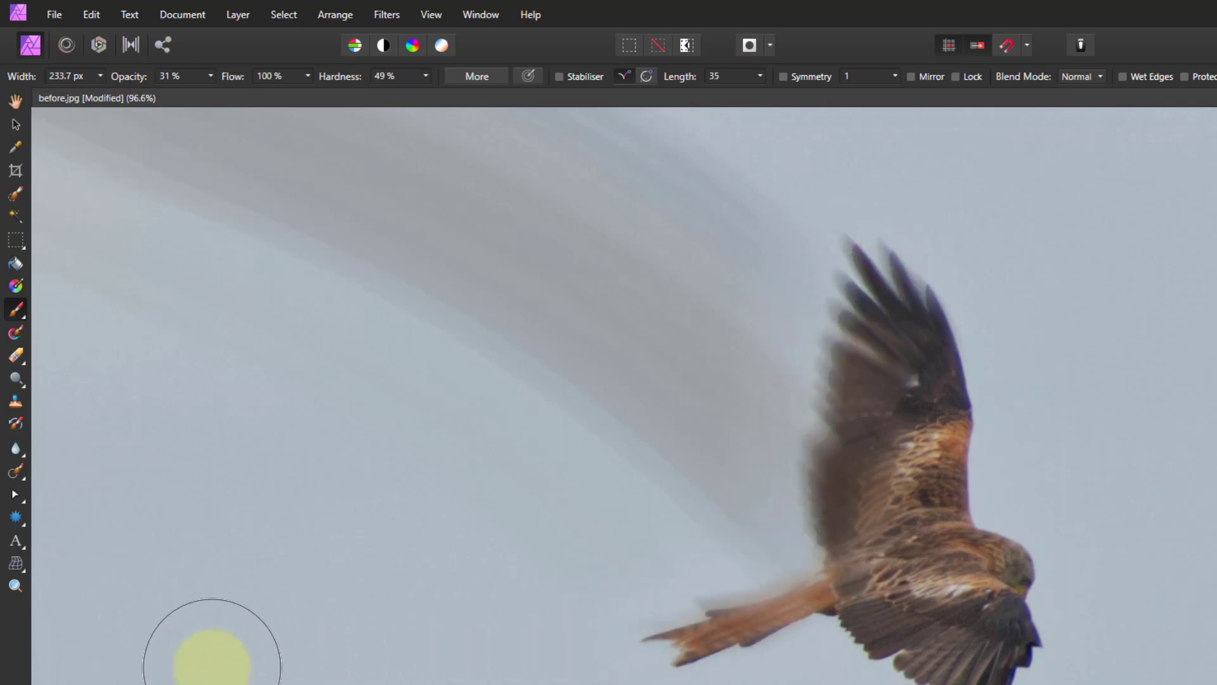
key(ctrl+0)
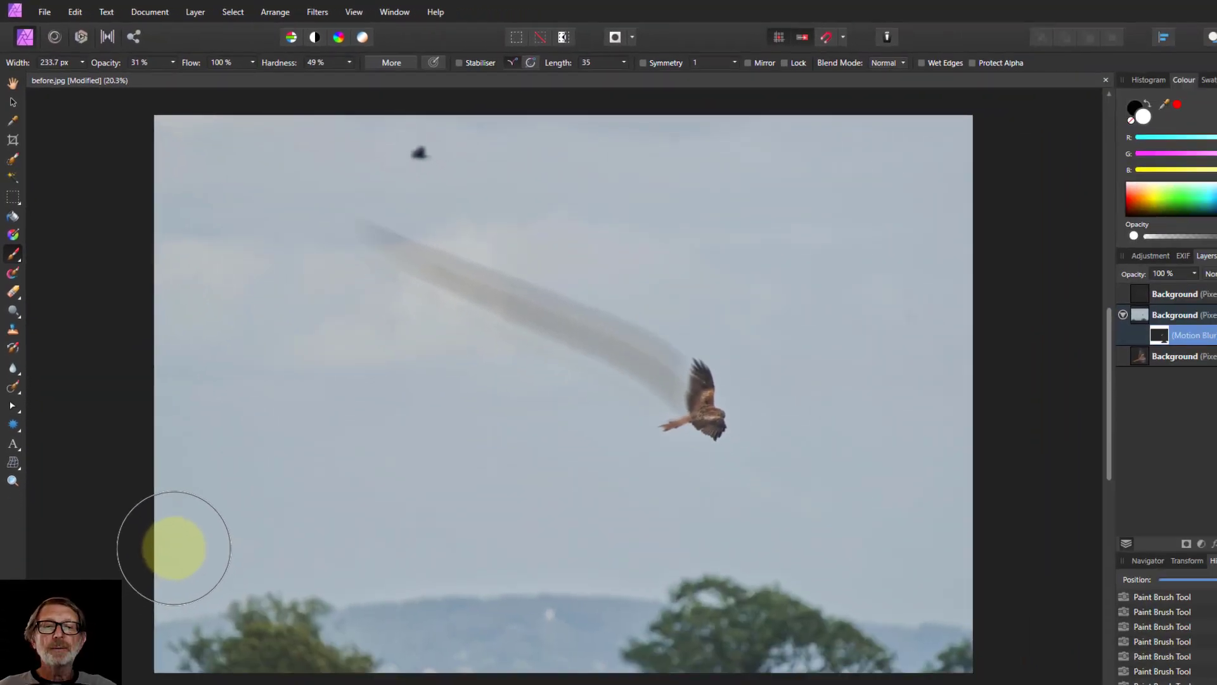